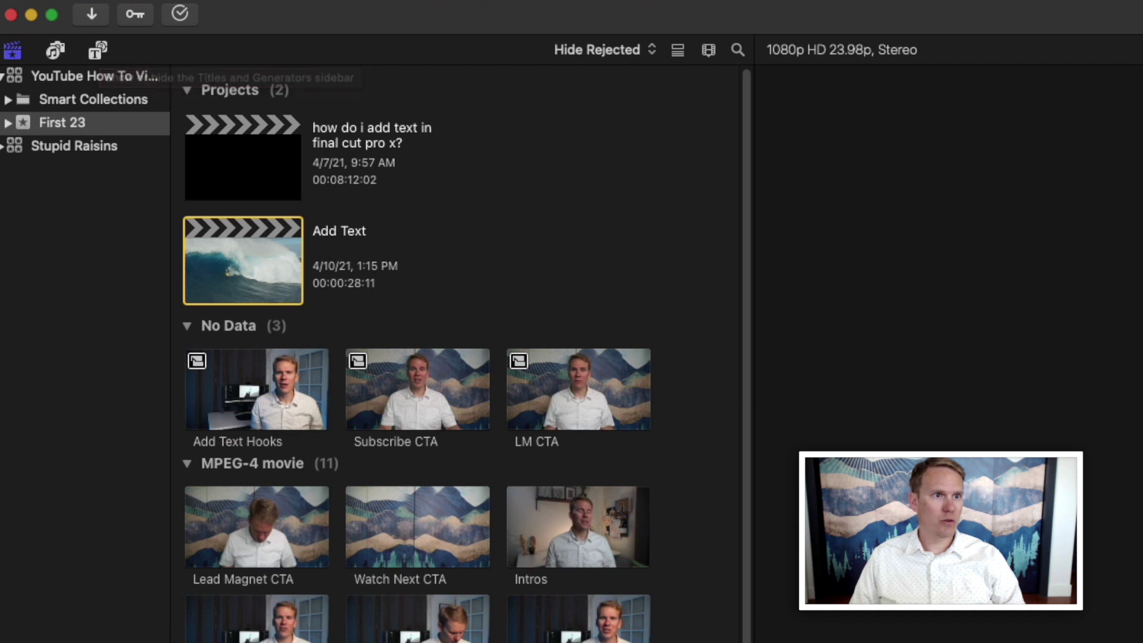
Open the Titles and Generators browser and look through the titles in the Build In/Out category.
left_click(491, 0)
mouse_move(587, 168)
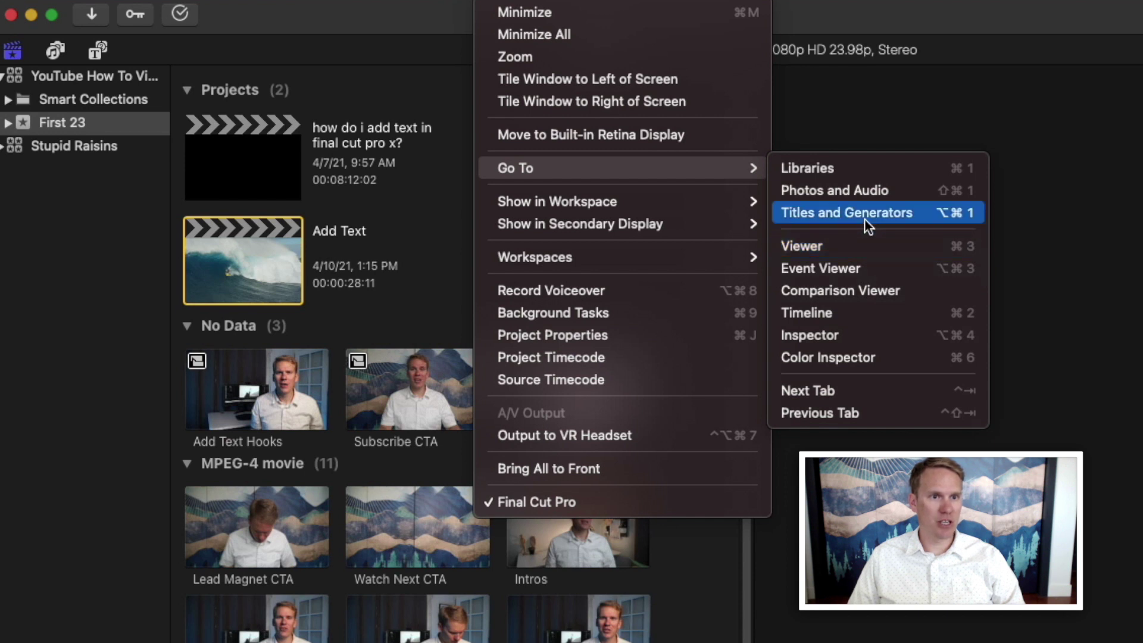
left_click(948, 220)
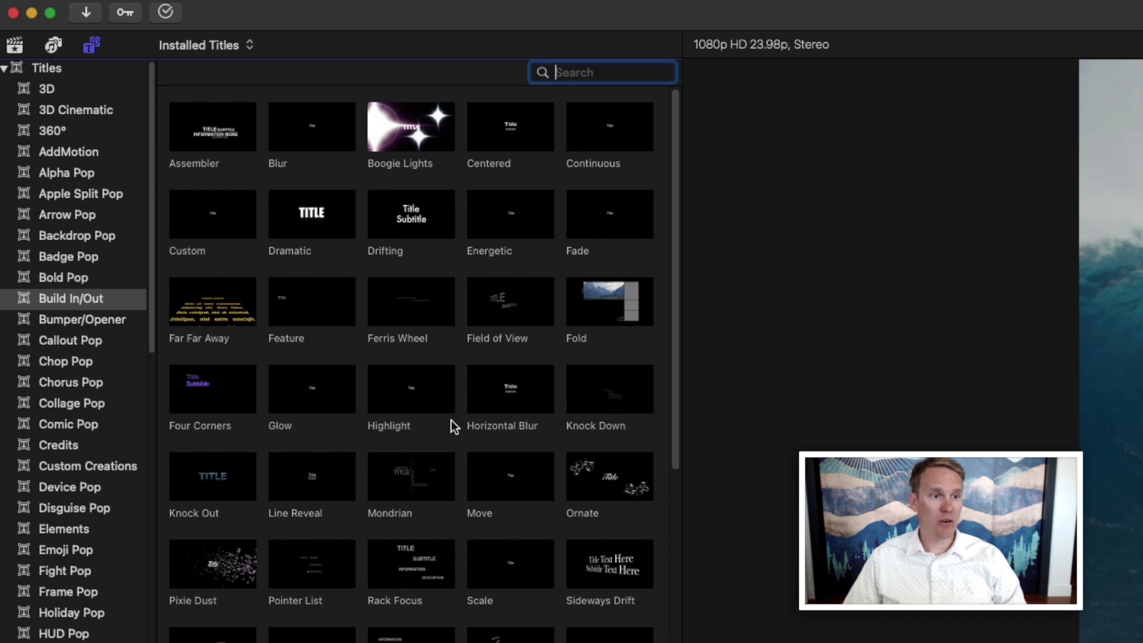
scroll(451, 420, "down", 10)
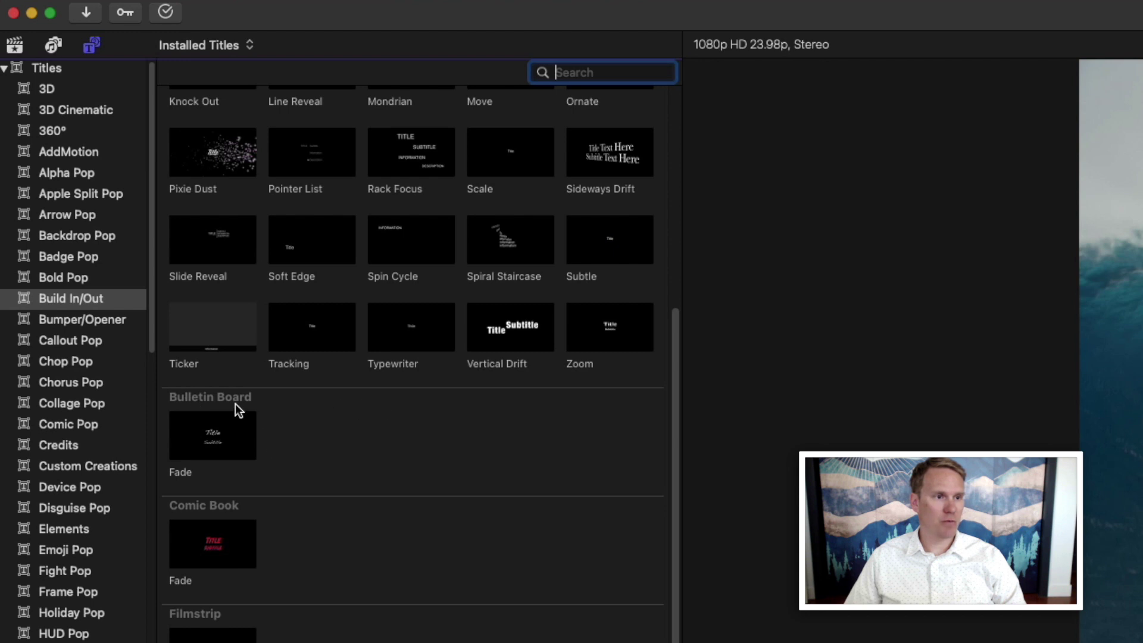
scroll(314, 507, "down", 5)
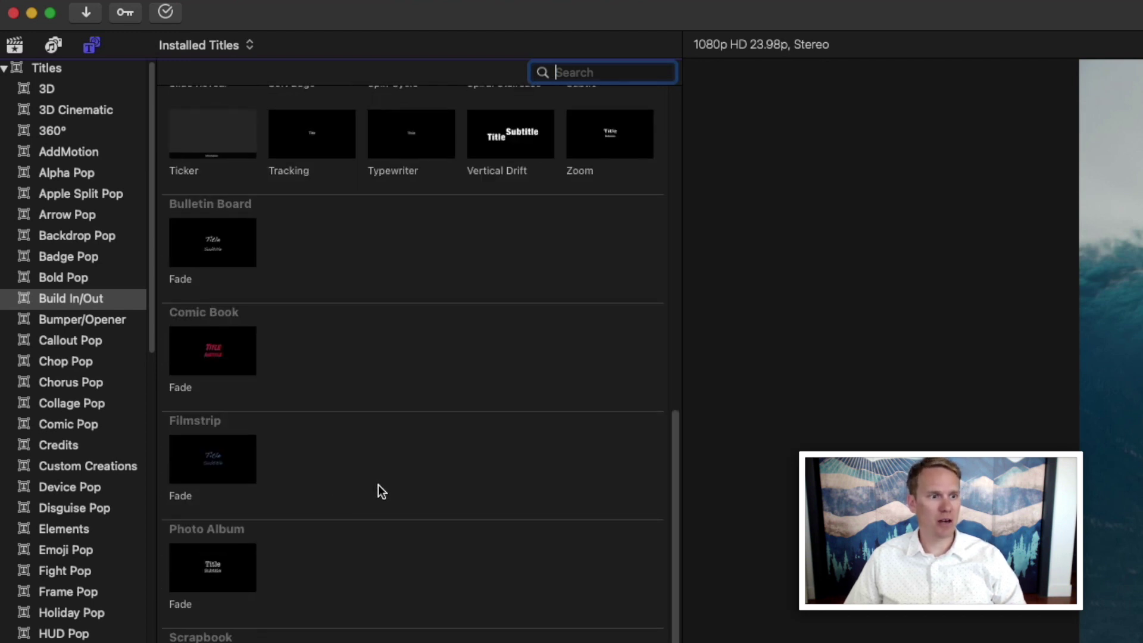
scroll(378, 485, "up", 6)
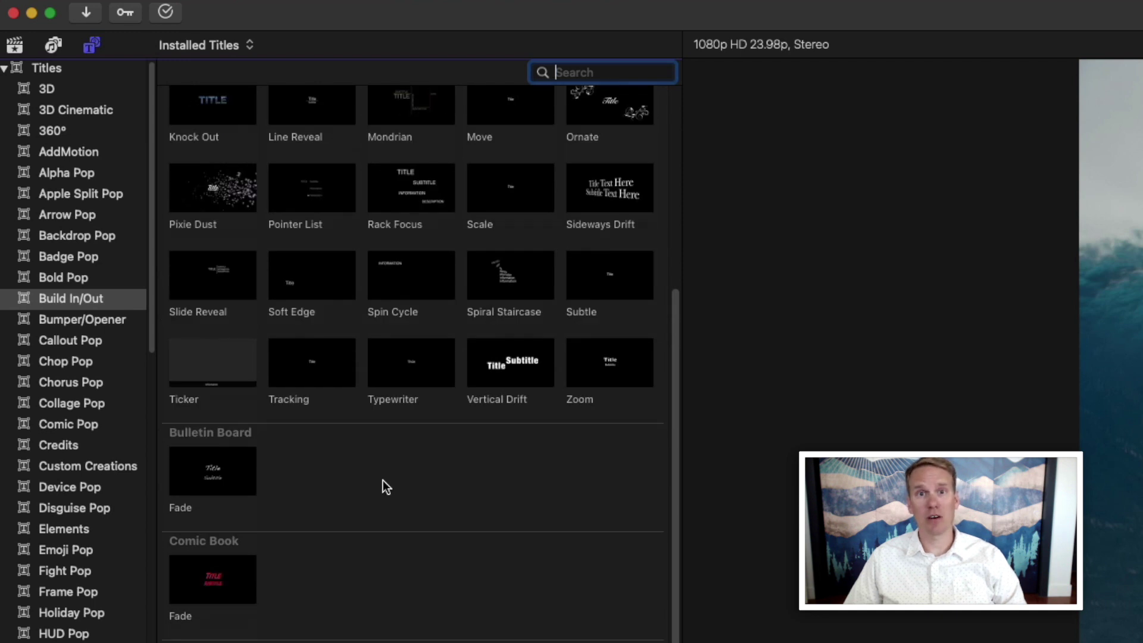
scroll(384, 486, "up", 10)
Search the installed titles for "drift".
left_click(570, 71)
type("Drift")
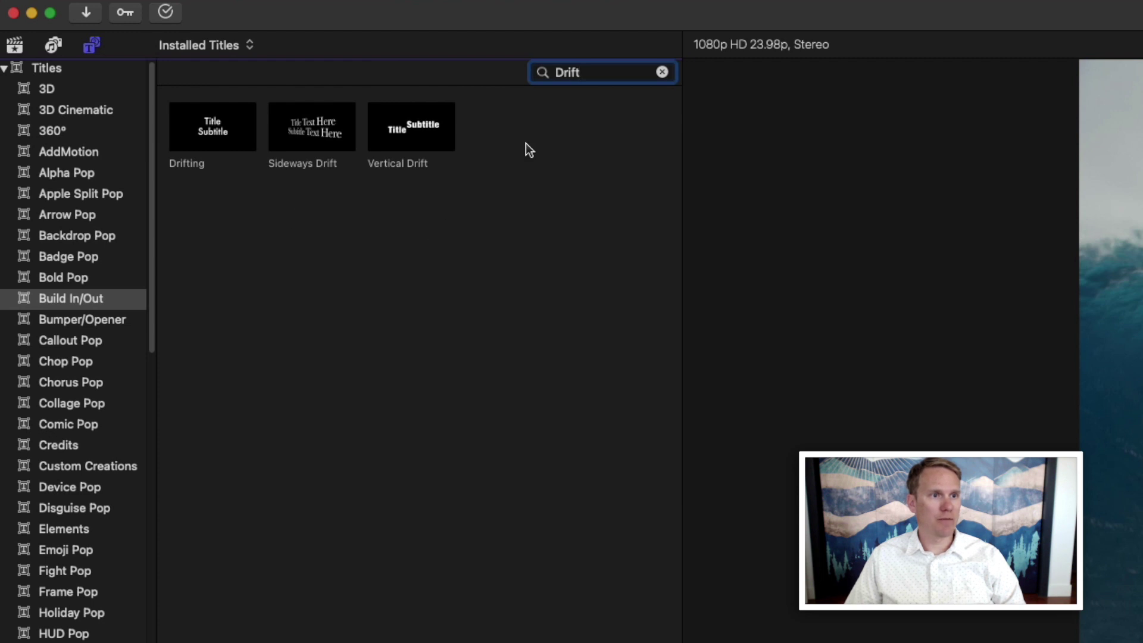
left_click(662, 72)
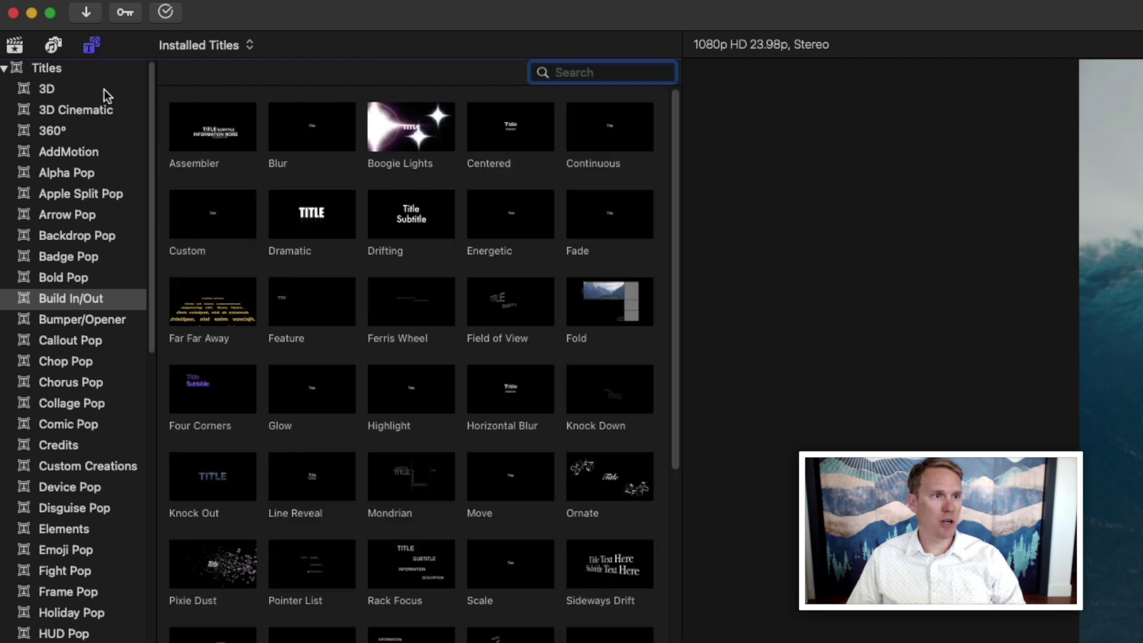
left_click(31, 74)
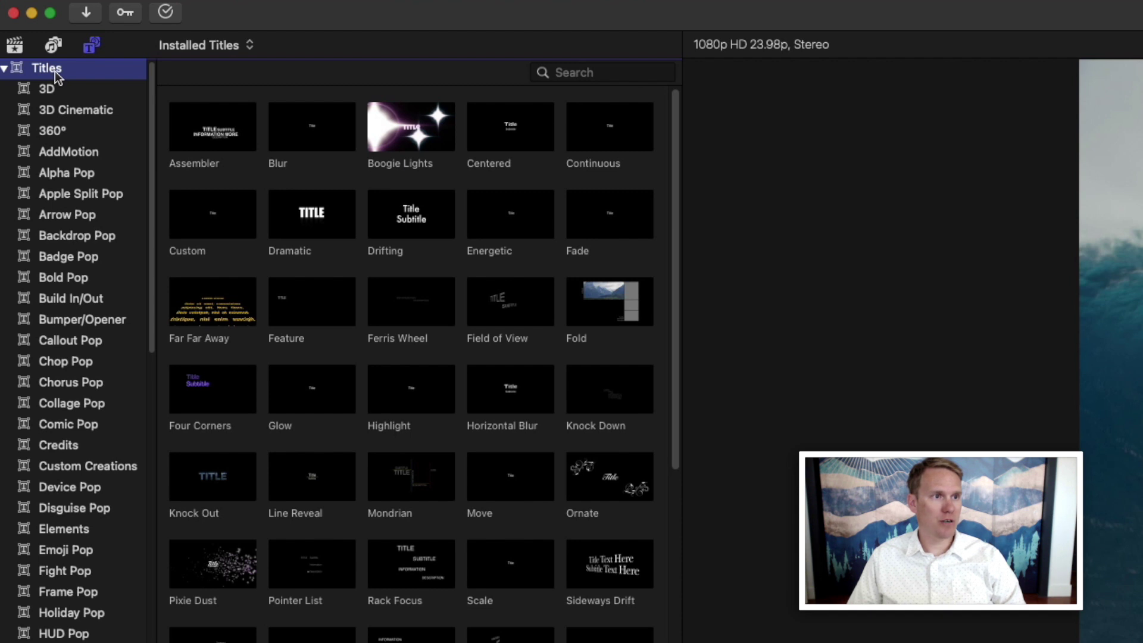
left_click(563, 72)
type("drift")
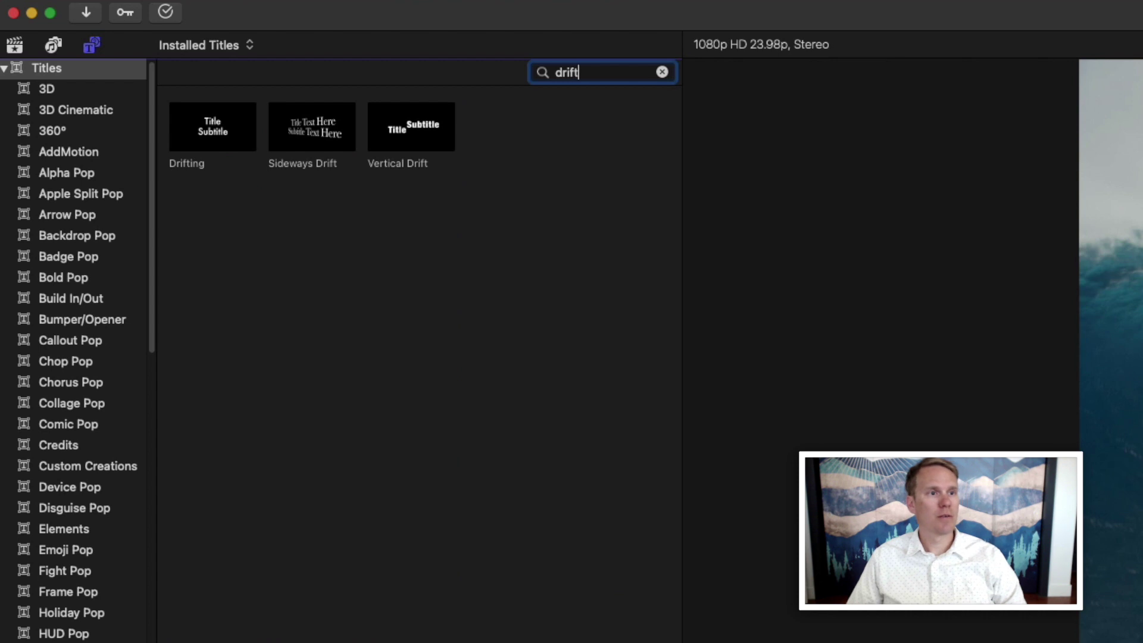
key("super+a")
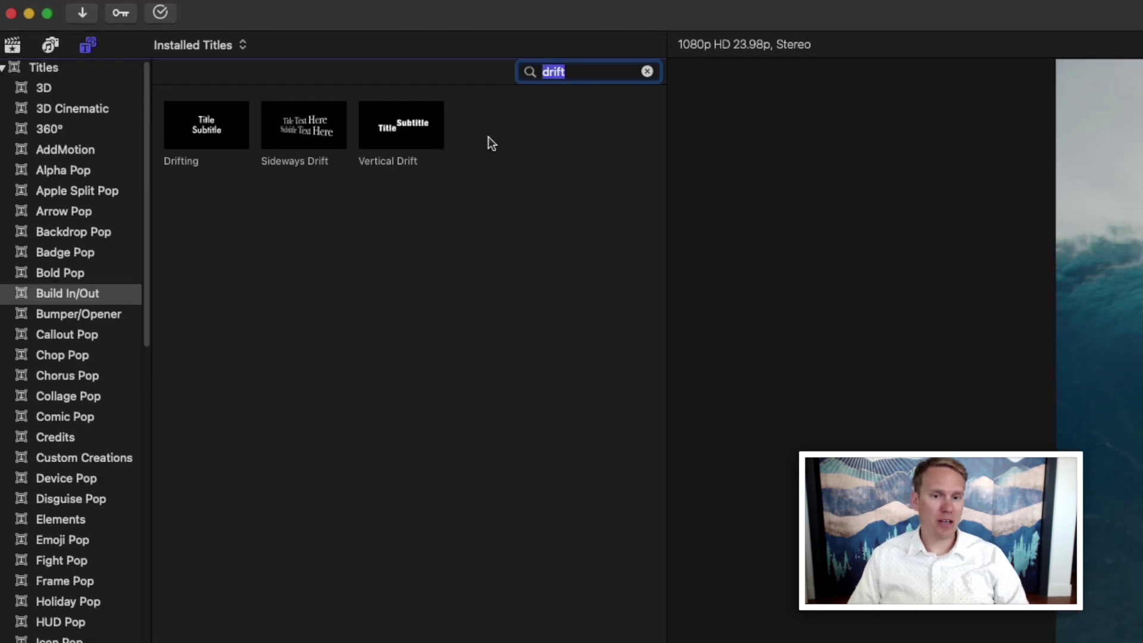
Add the Vertical Drift title to the timeline above the wave clip.
left_click_drag(391, 127, 214, 503)
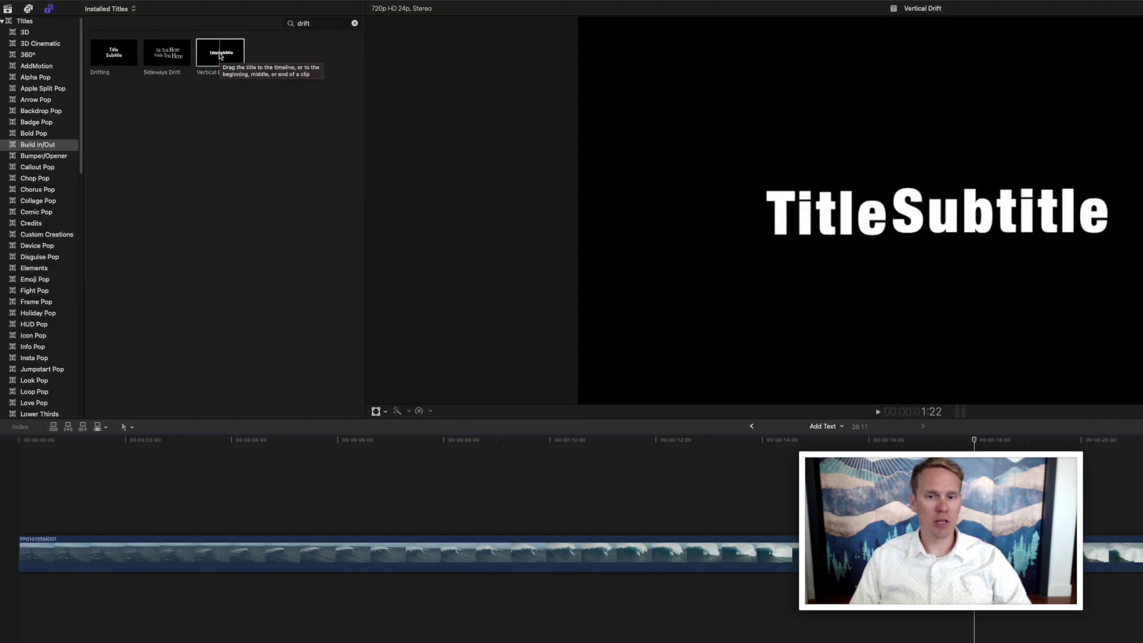
left_click(222, 60)
left_click_drag(266, 84, 454, 462)
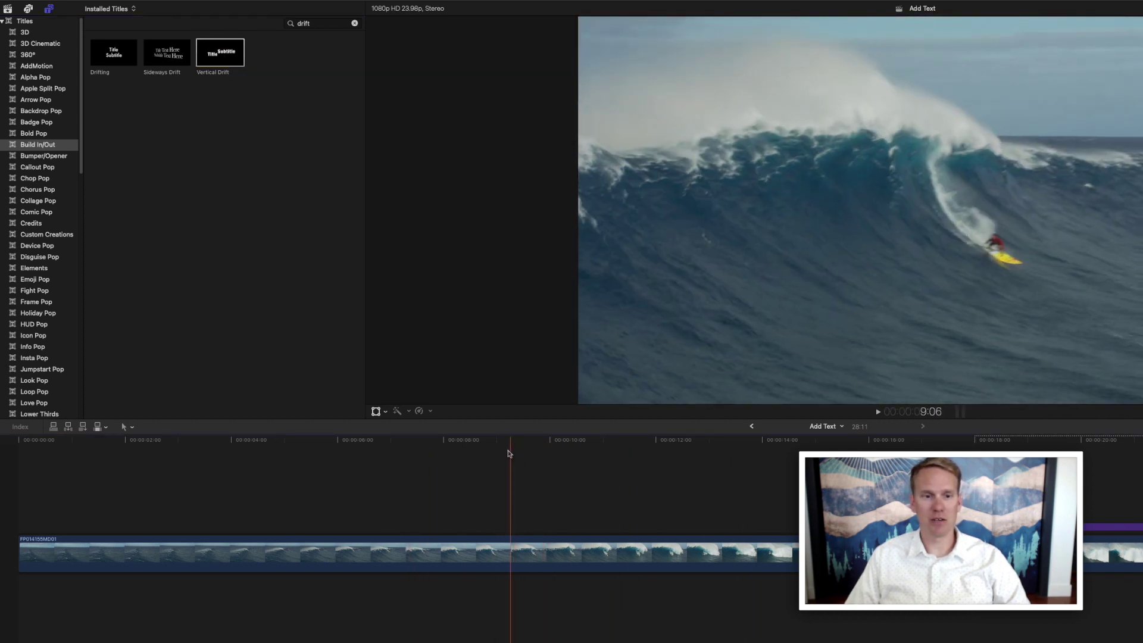
Position the playhead at 9:03, connect the Vertical Drift title above the wave clip there, and play it.
left_click(504, 453)
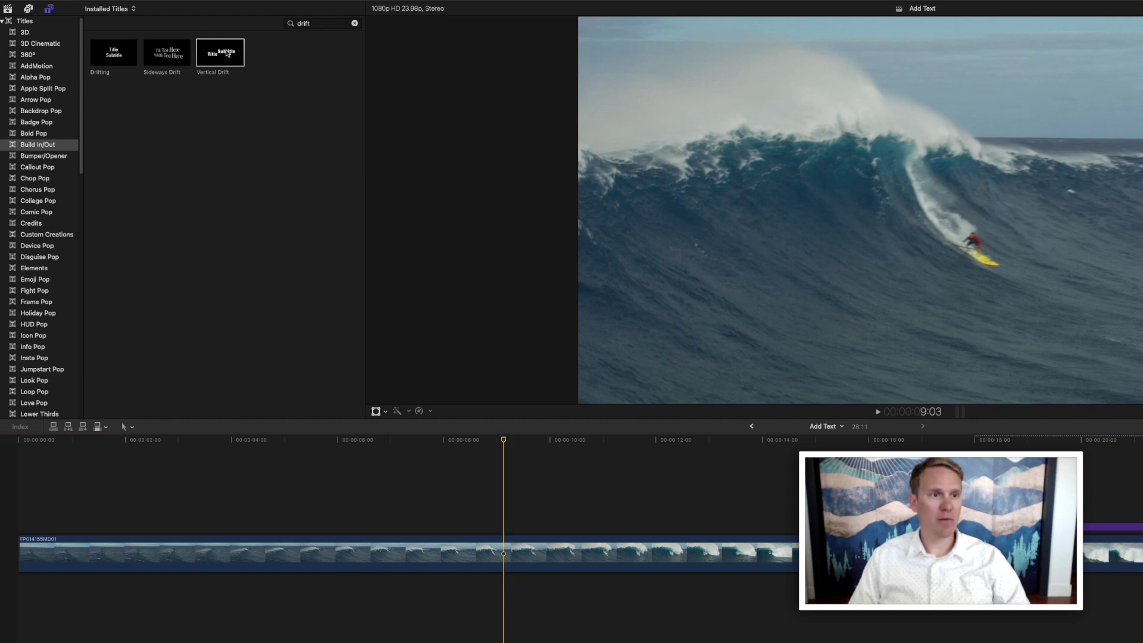
key("q")
key("space")
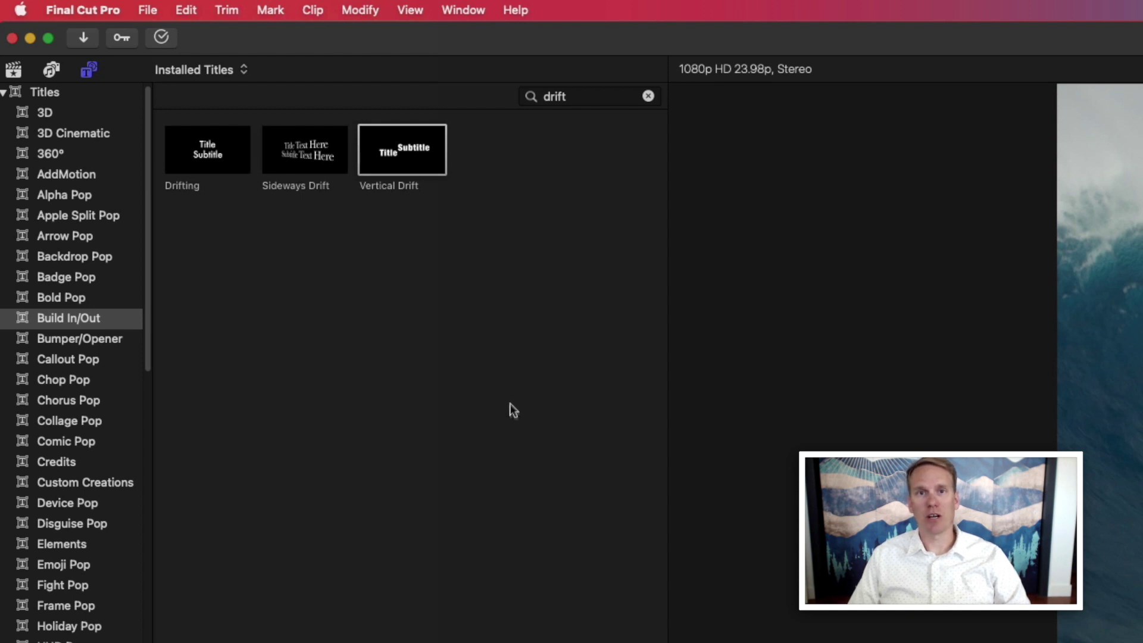
Connect the Vertical Drift title to the primary storyline at 13:03, and connect another copy at 2:18.
left_click(194, 11)
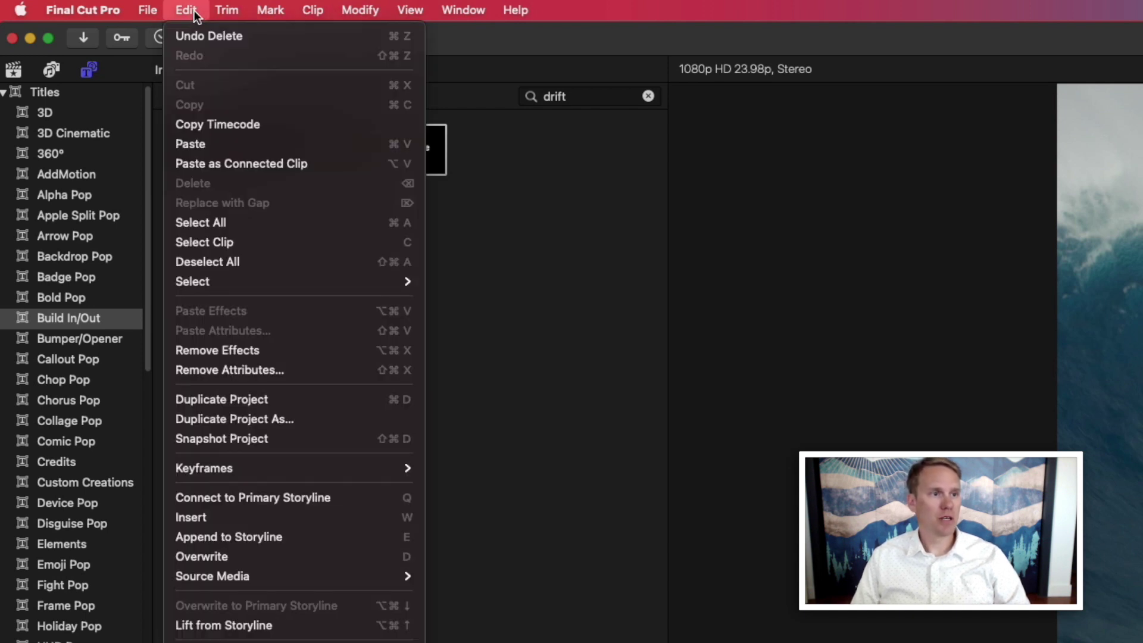
left_click(259, 497)
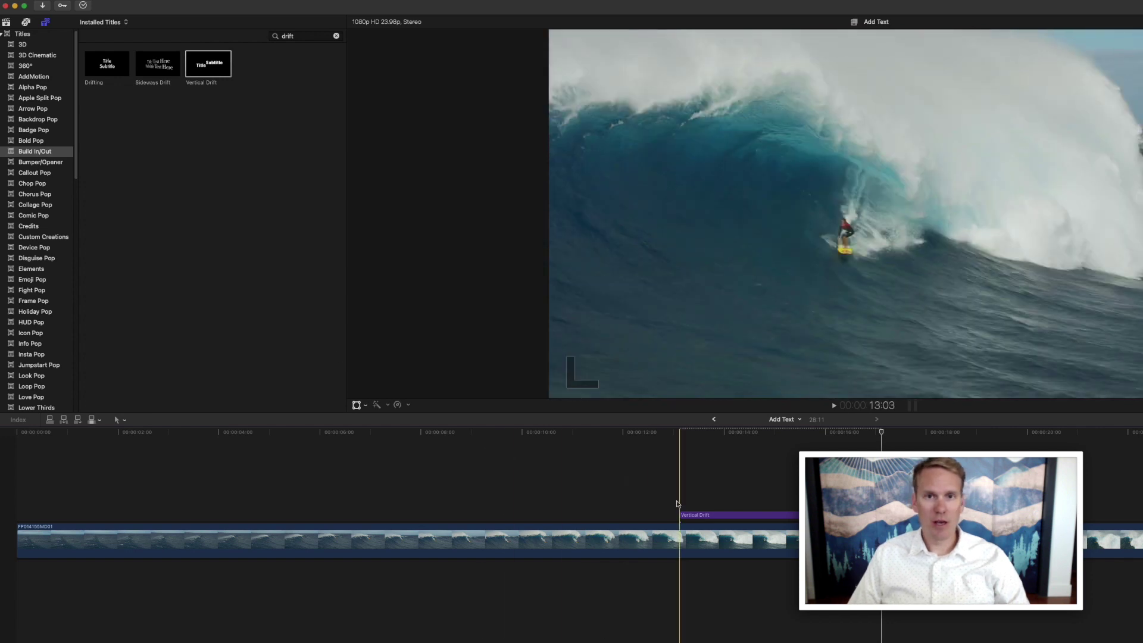
key("space")
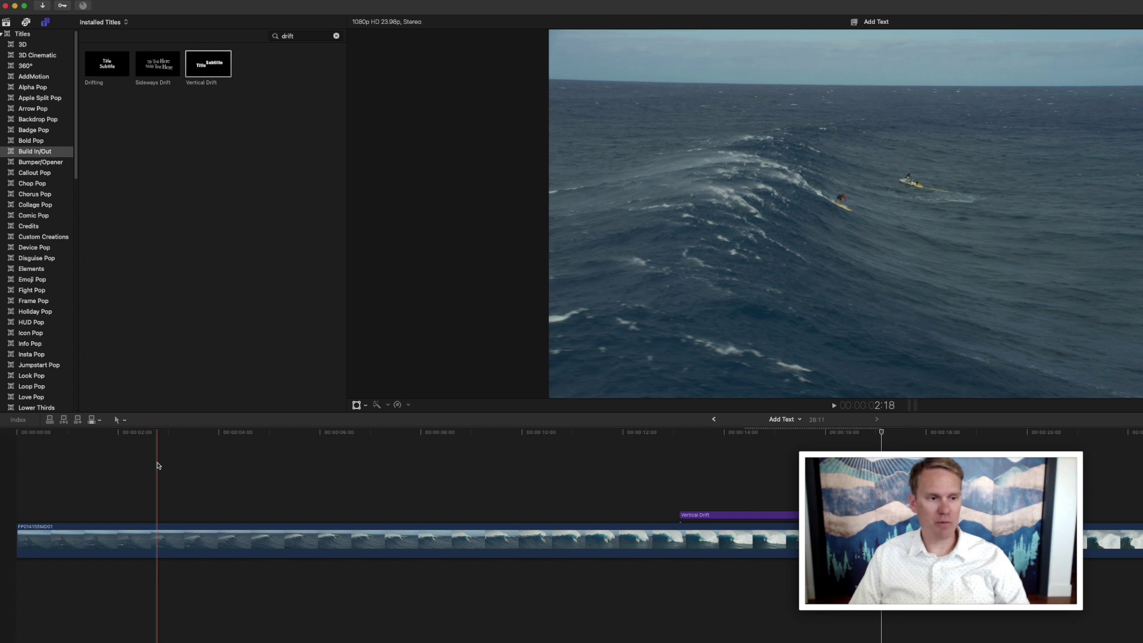
key("q")
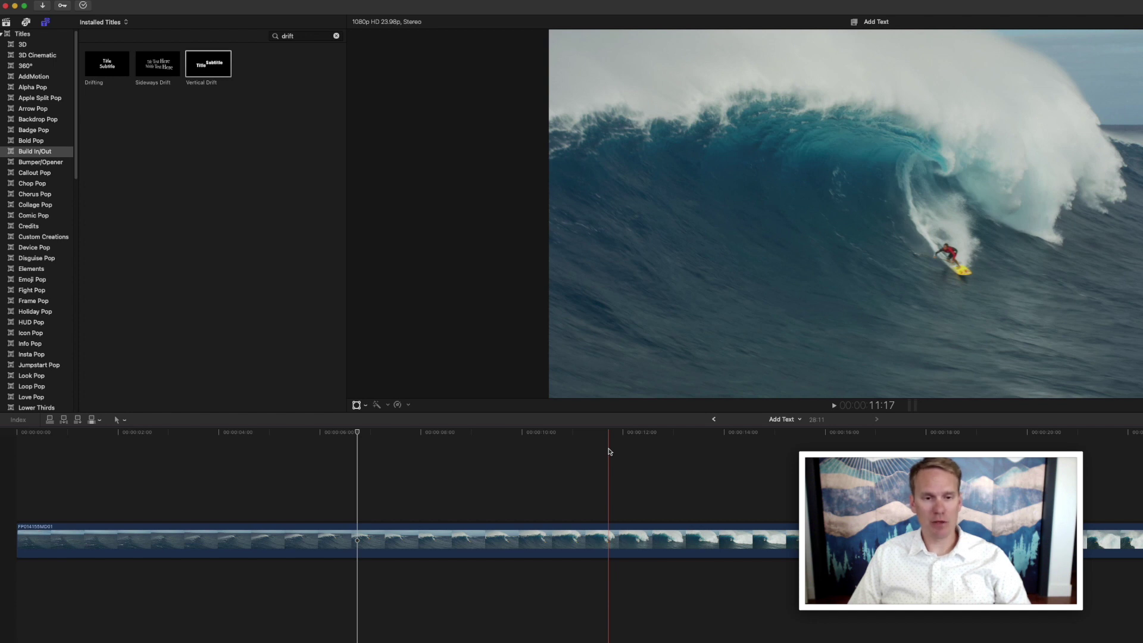
Try inserting the Vertical Drift title into the primary storyline at 11:17, undo it, and repeat the insert at 13:07.
key("w")
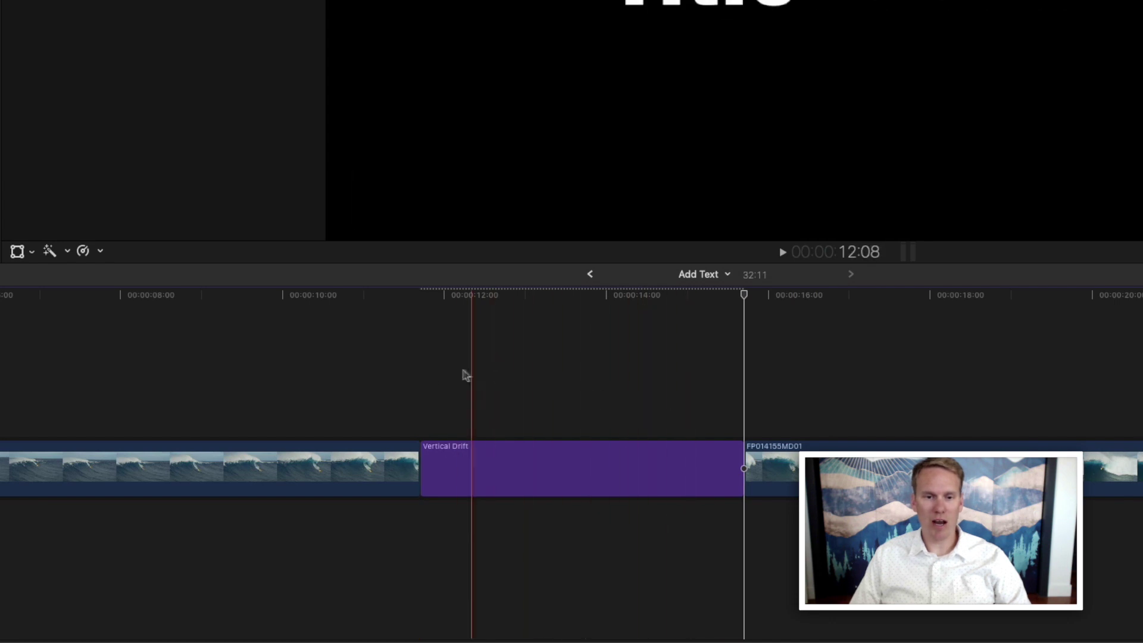
key("super+z")
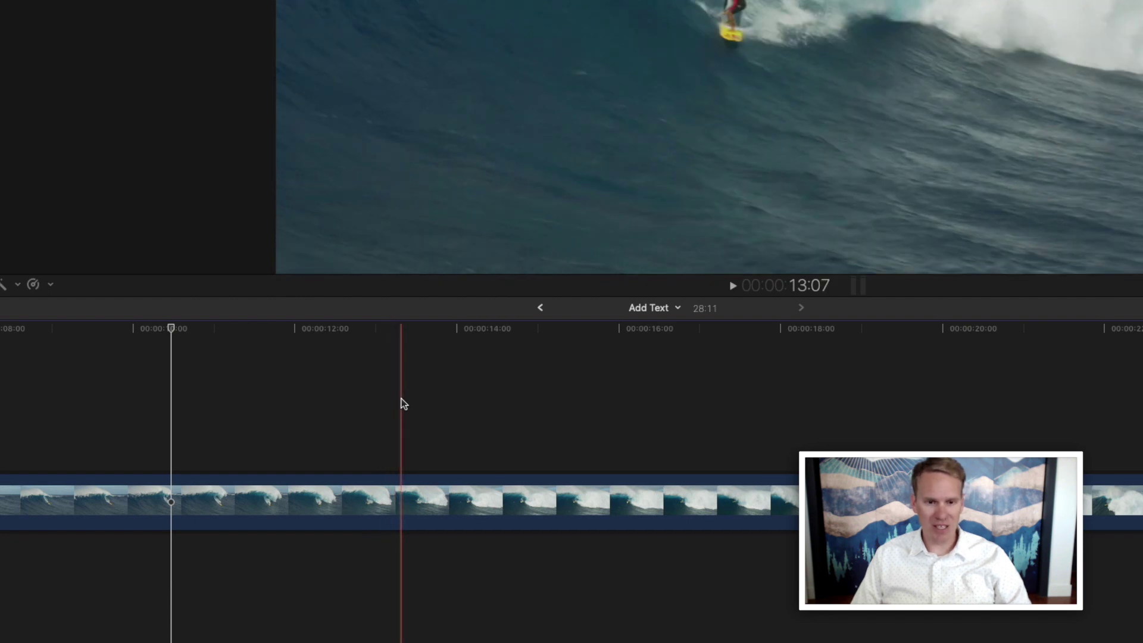
key("w")
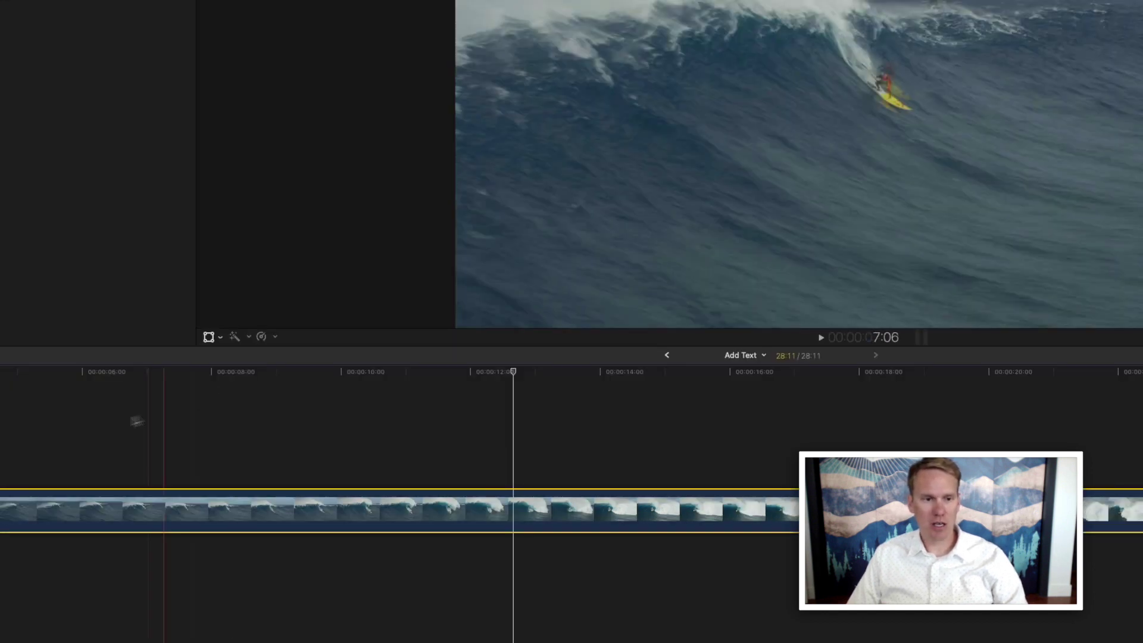
Connect the default Basic Title above the wave clip at about 8:15 and preview it over the footage.
key("ctrl+t")
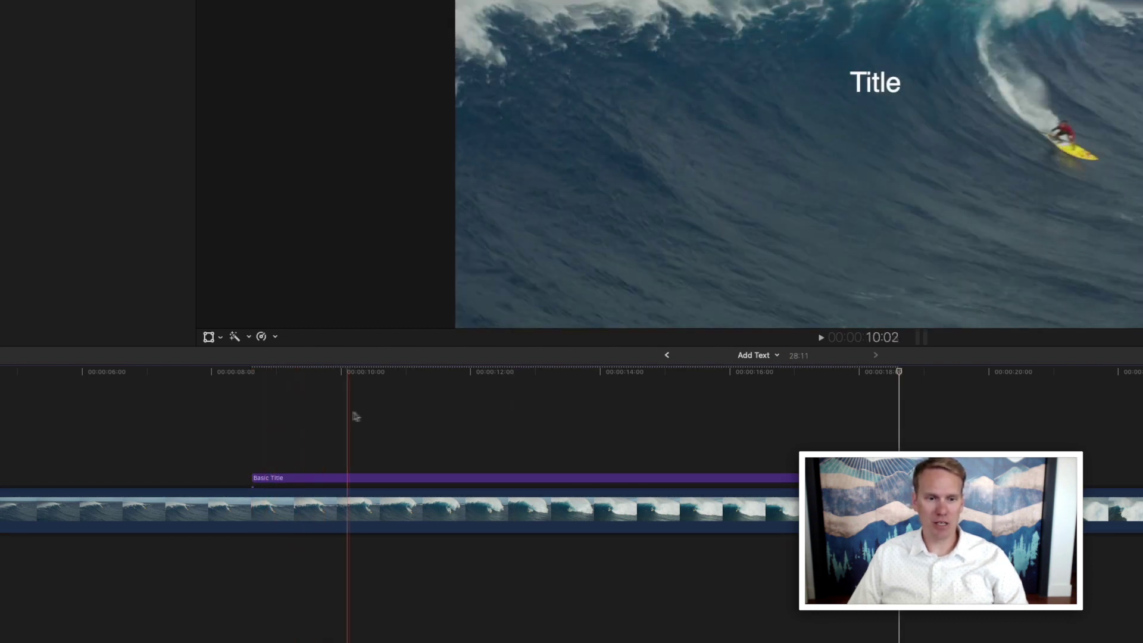
left_click(691, 409)
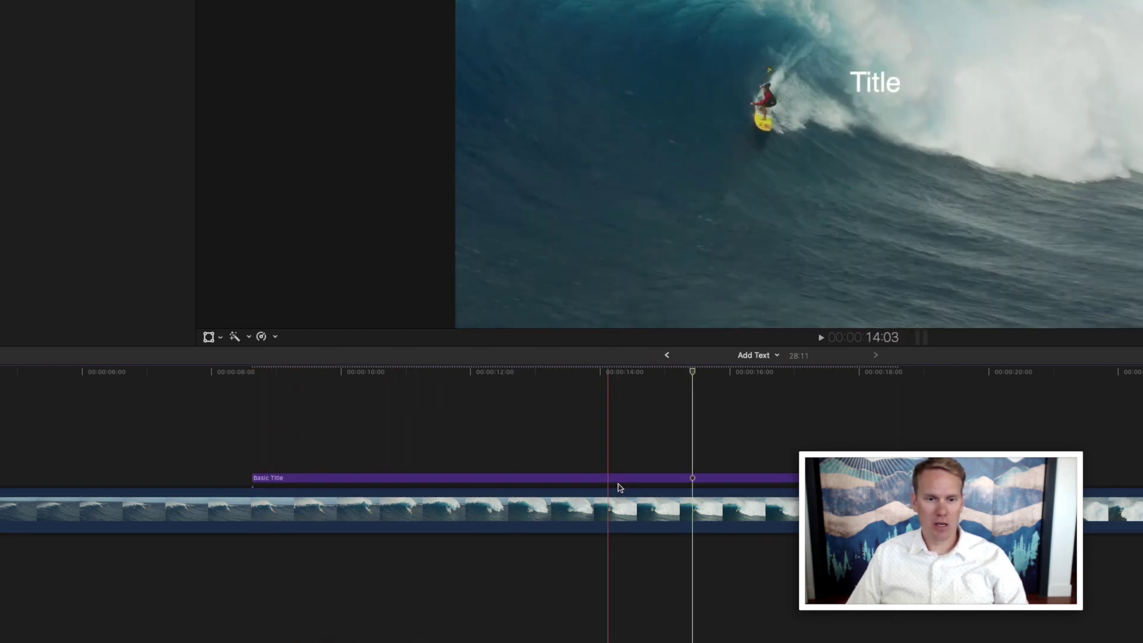
key("shift+super+f")
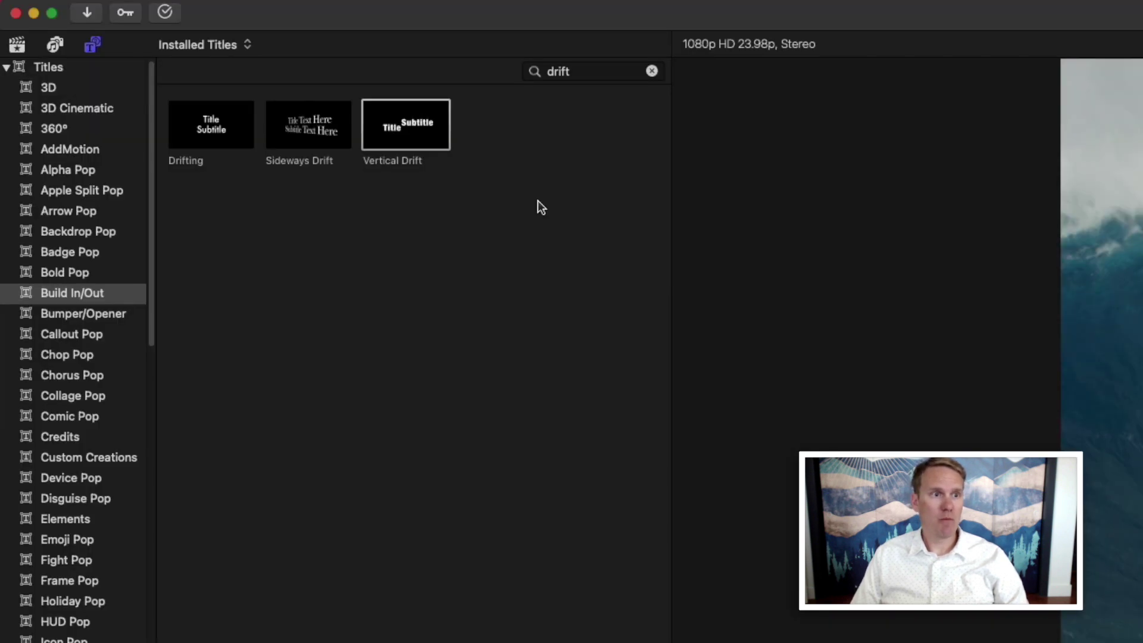
Make Vertical Drift the default title.
right_click(386, 127)
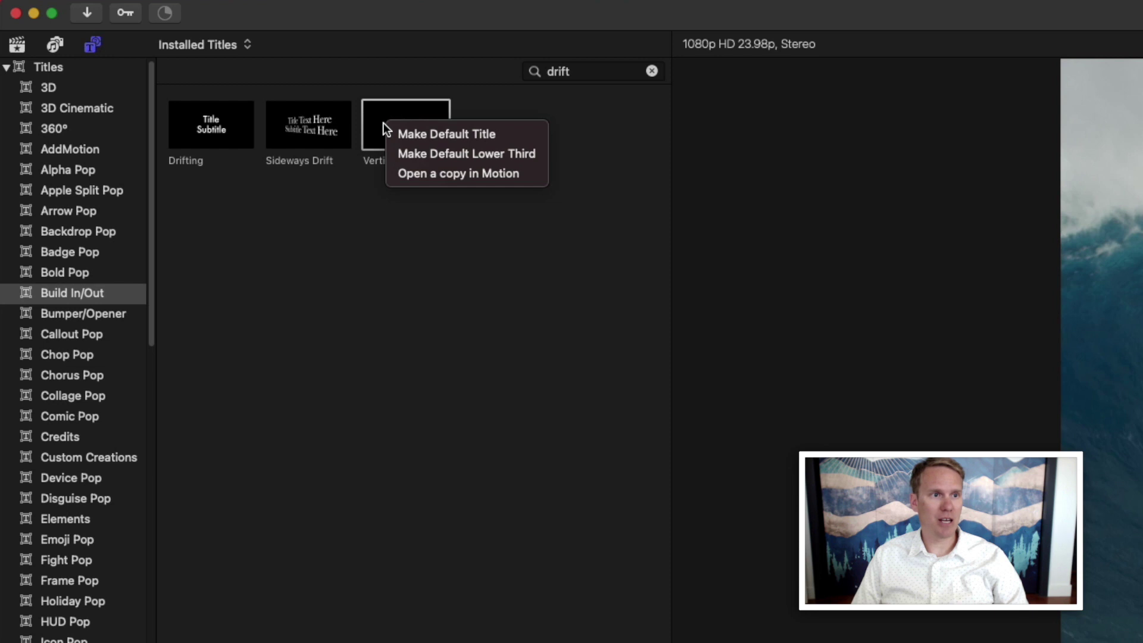
left_click(498, 137)
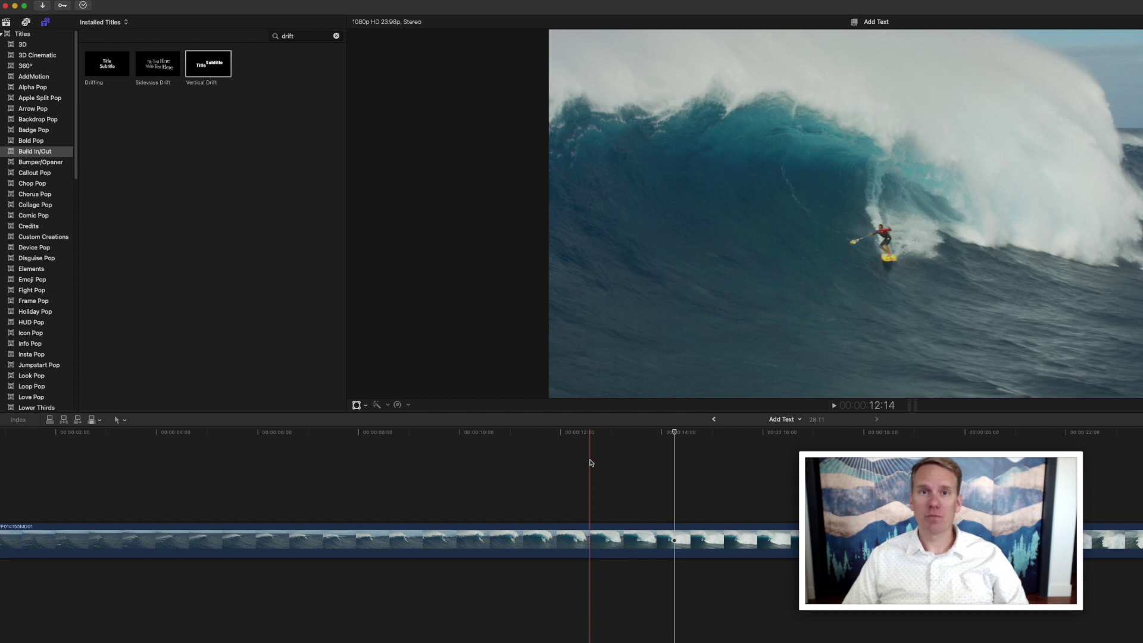
Connect the default Basic Lower Third above the wave clip at 12:14 and play it.
key("ctrl+shift+t")
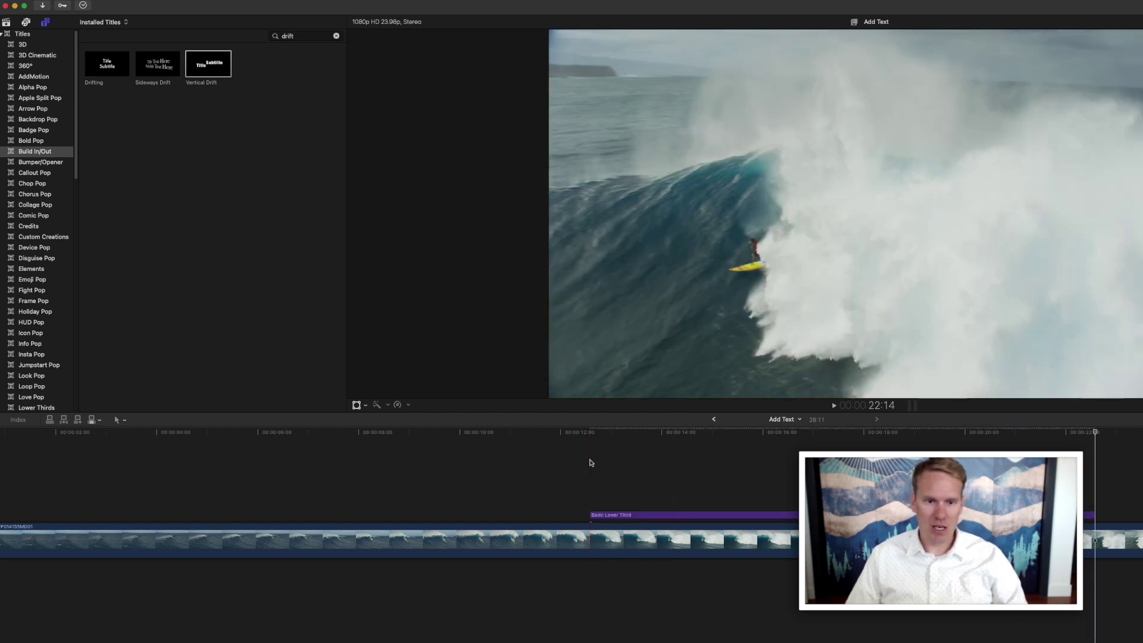
key("space")
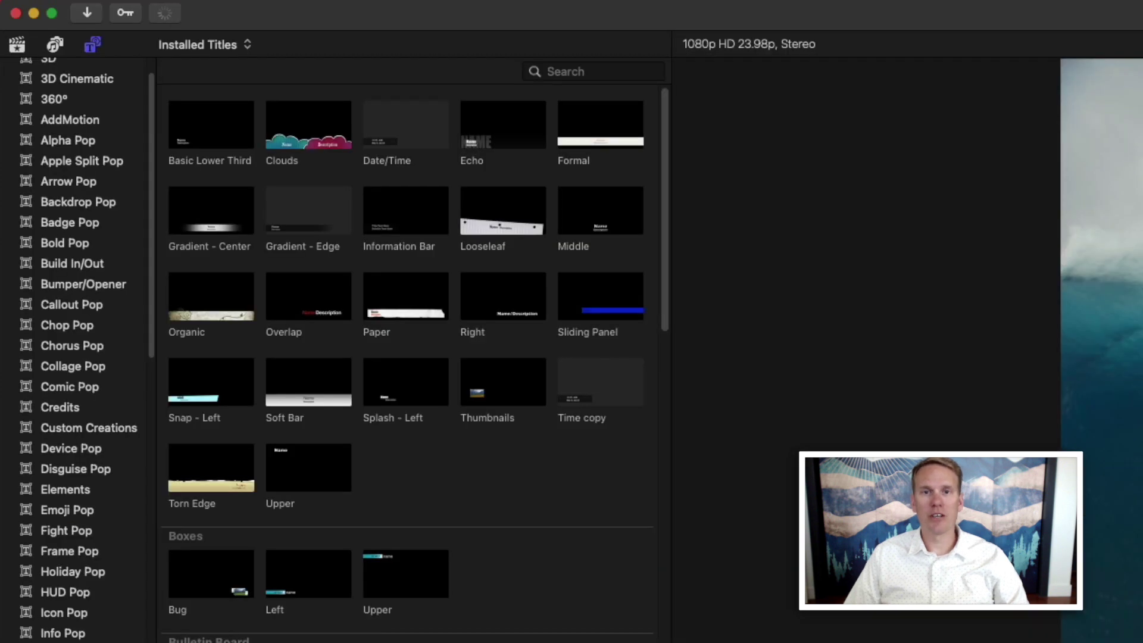
Look through the available Lower Thirds titles and open the options for the Looseleaf title.
scroll(488, 480, "down", 1)
scroll(486, 472, "down", 2)
scroll(497, 453, "up", 2)
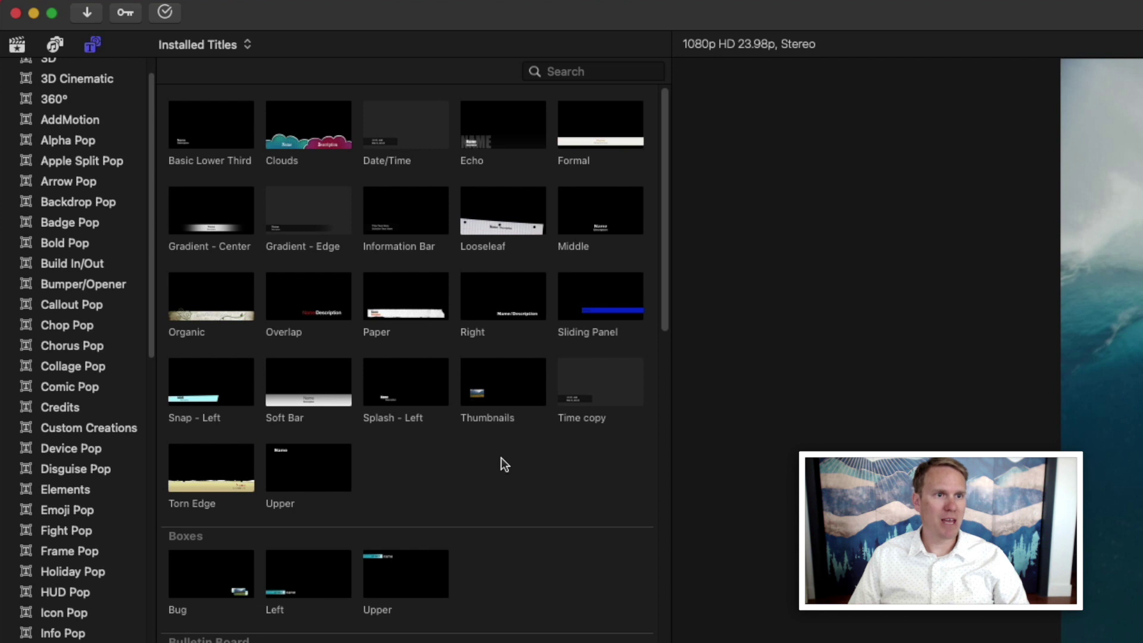
right_click(491, 206)
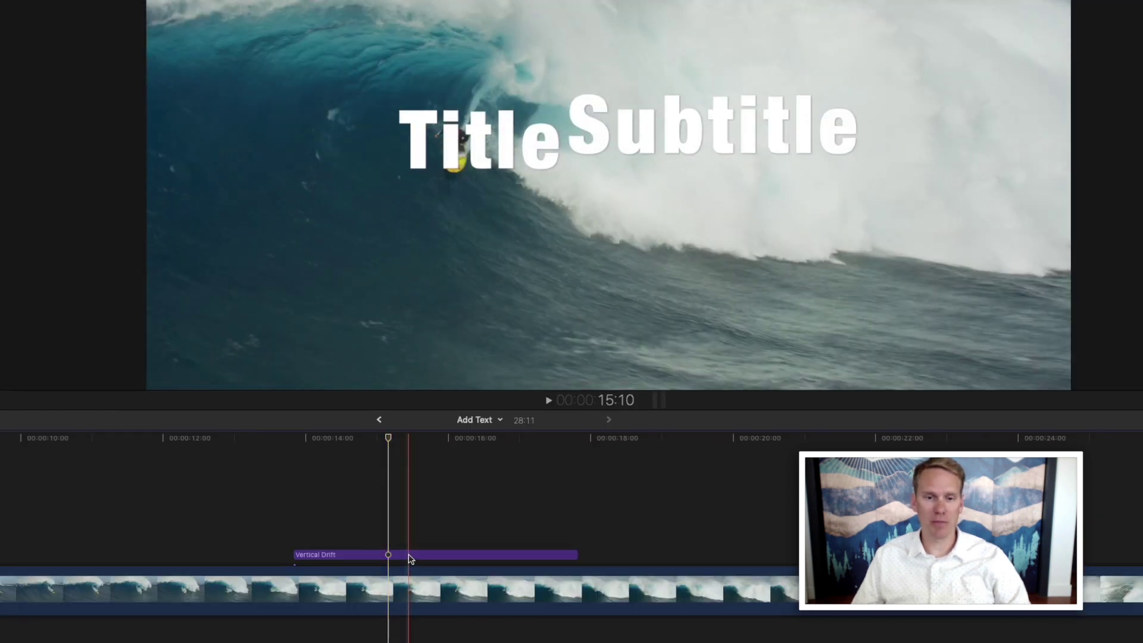
Replace the Vertical Drift title's main text with the surfer's first name and its subtitle with "Surfer".
double_click(409, 557)
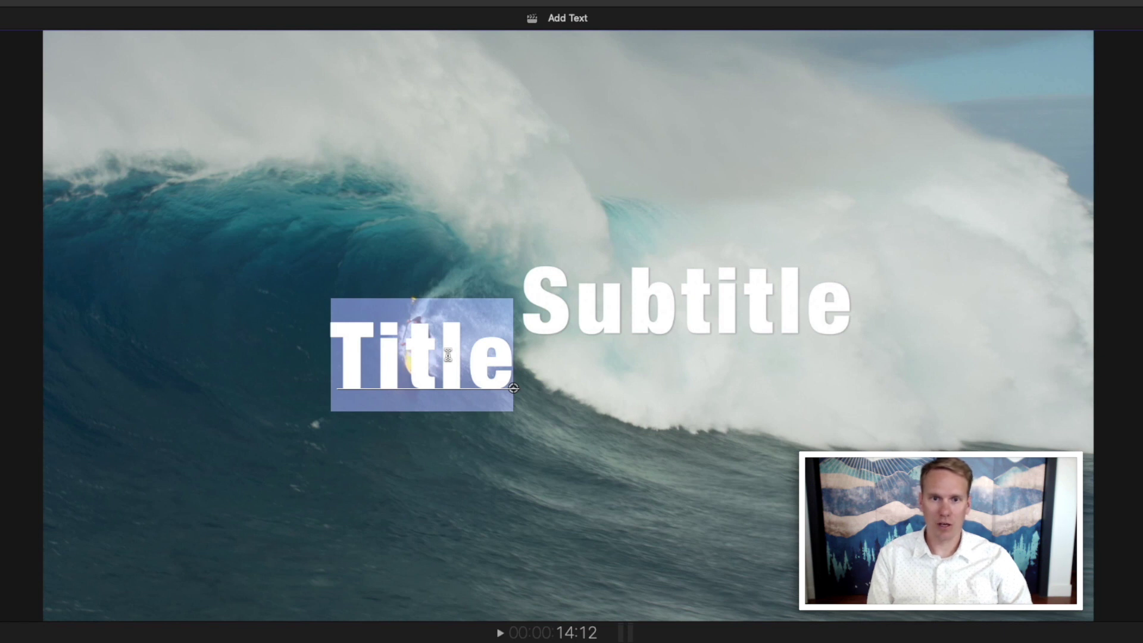
type("Dylan")
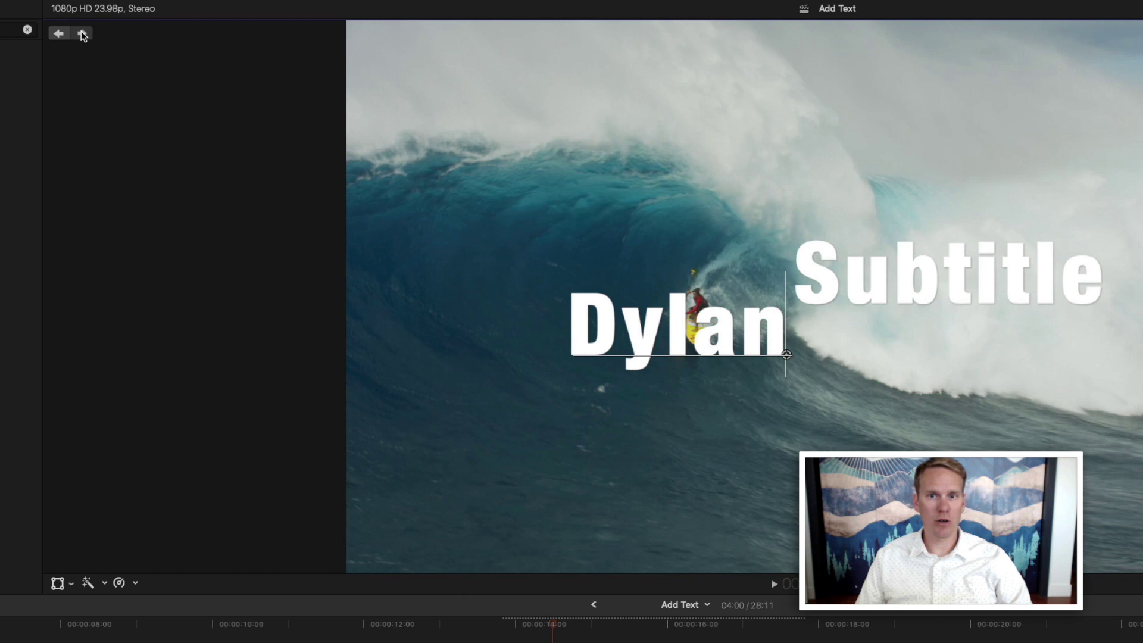
left_click(81, 33)
left_click(81, 32)
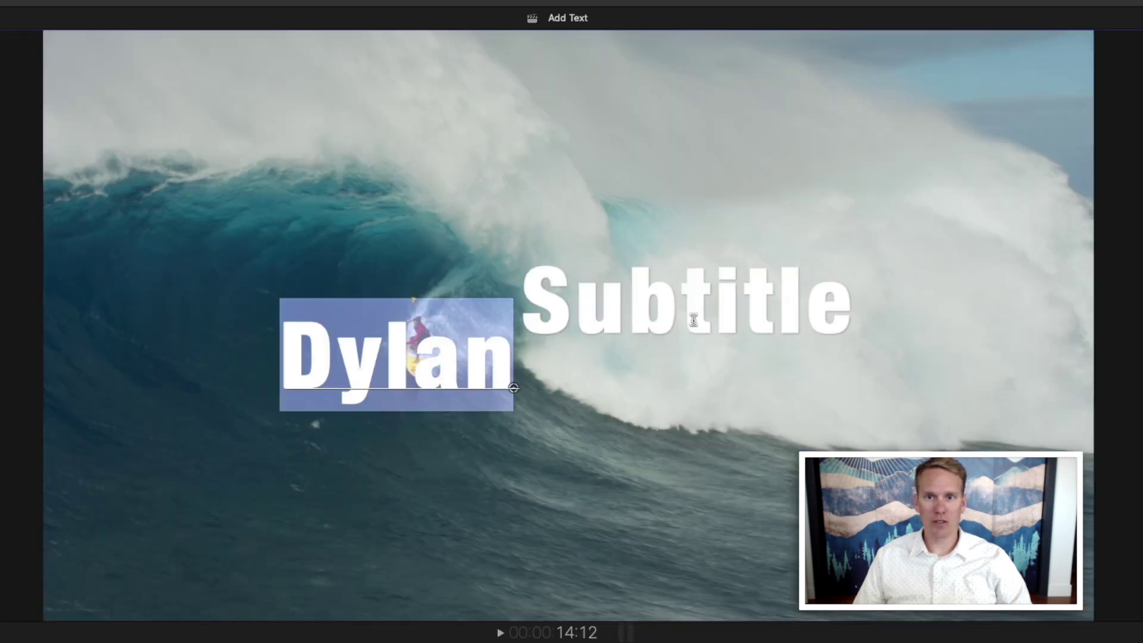
double_click(955, 291)
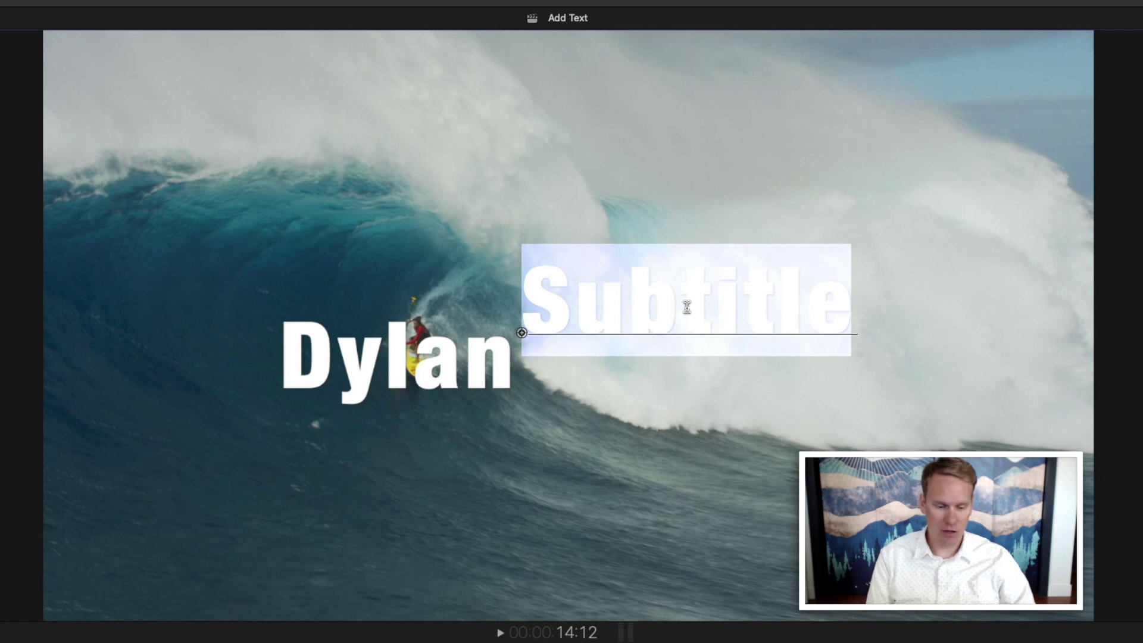
type("Surfer")
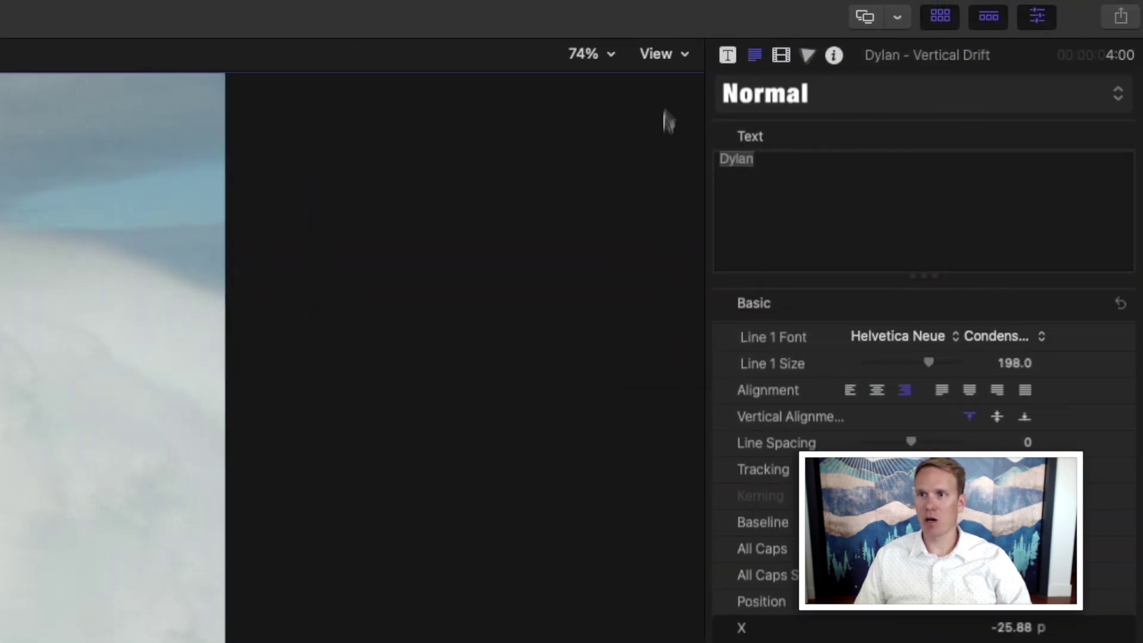
Replace the first line of the Vertical Drift title with "Great".
left_click(798, 159)
key("super+a")
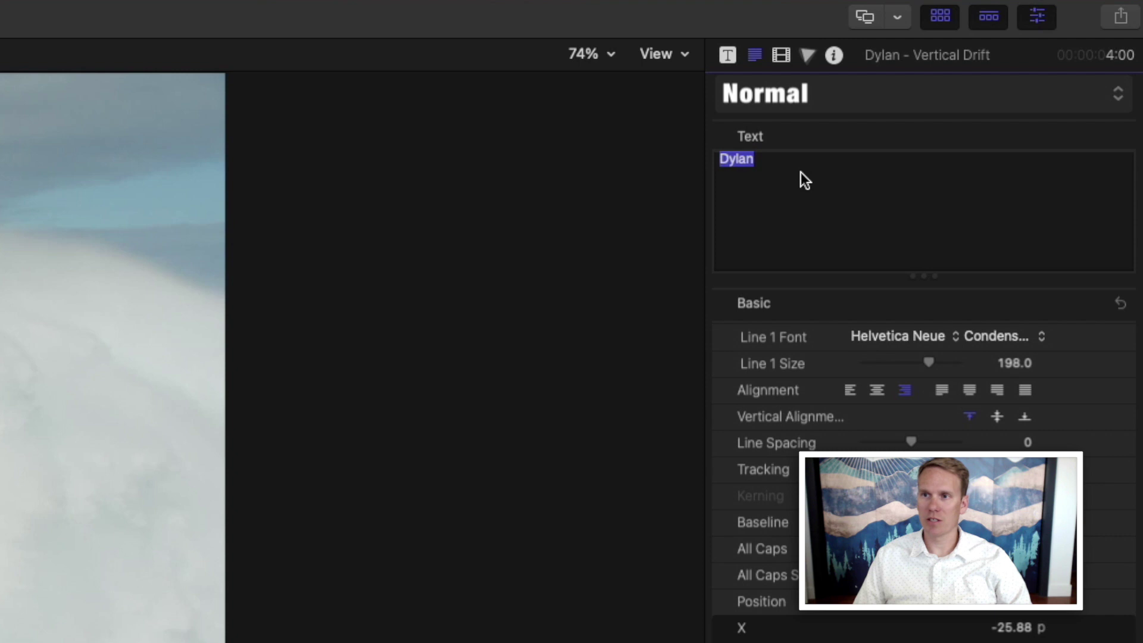
type("GreatSurfer")
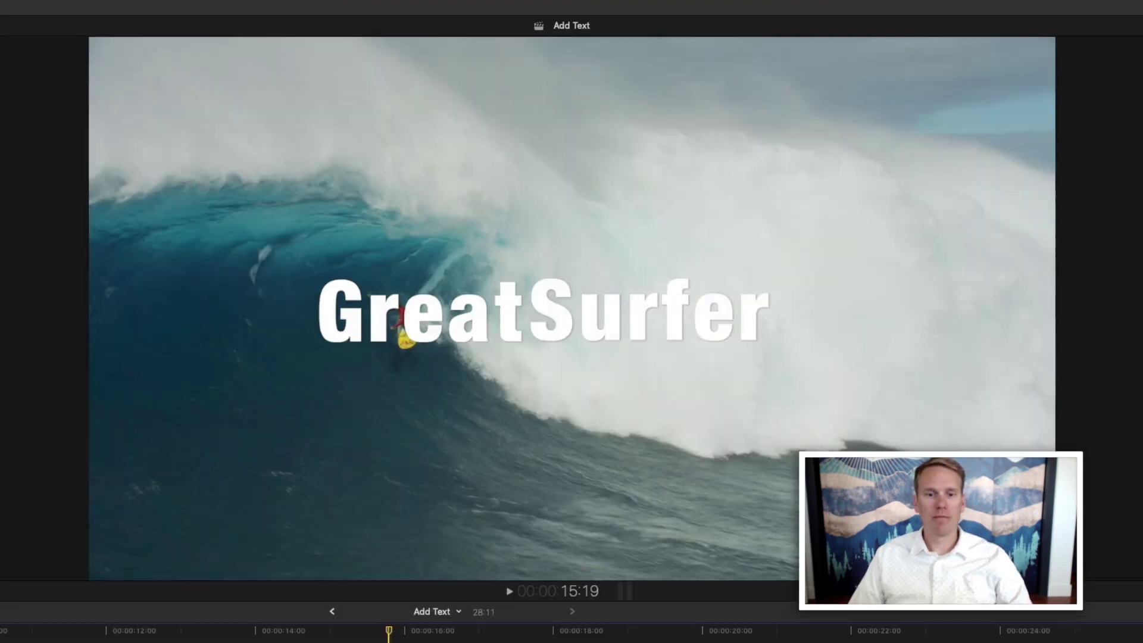
Change the word "Great" to "Best" directly in the viewer and finish editing the title text.
left_click(444, 337)
double_click(441, 330)
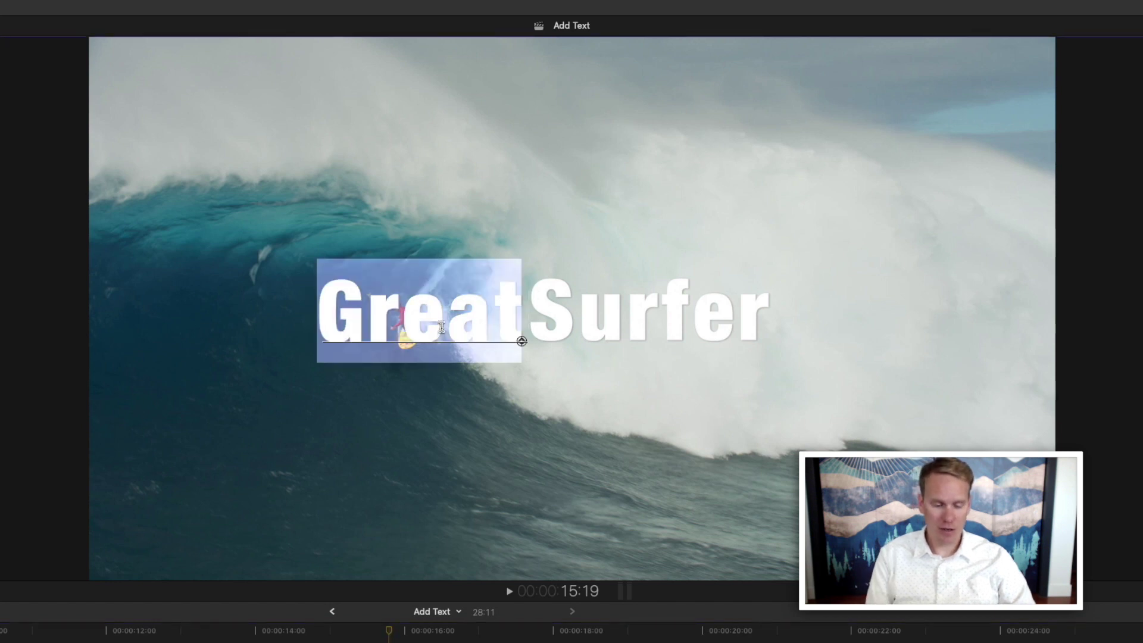
type("Best")
left_click(379, 642)
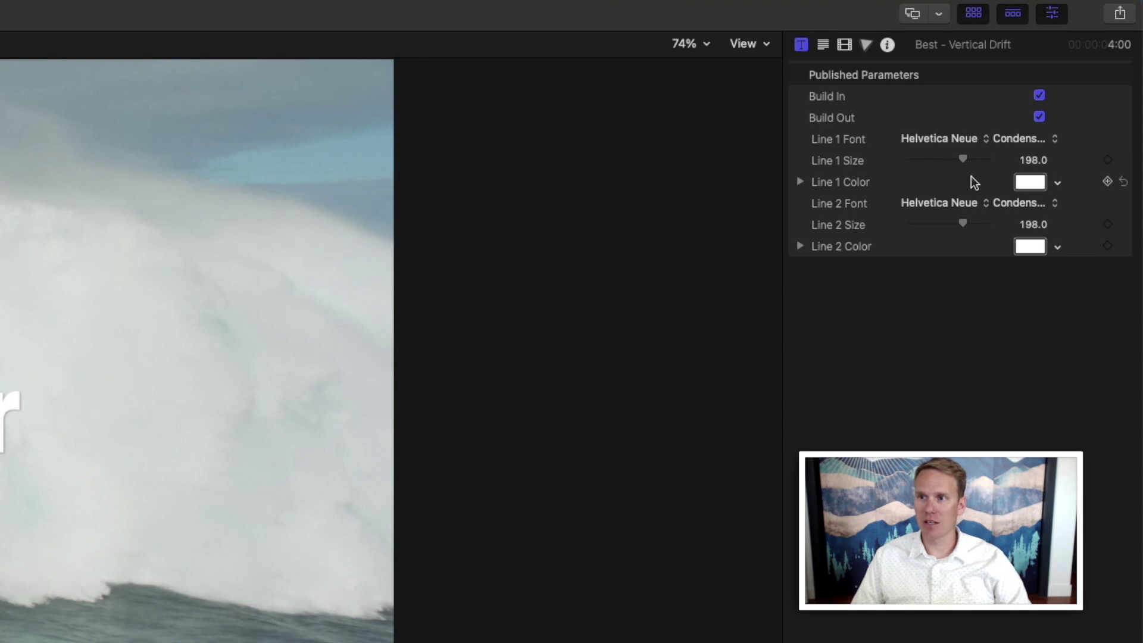
Set the word "Best" to the High Tide font in Bold and its size to 281.
left_click(824, 47)
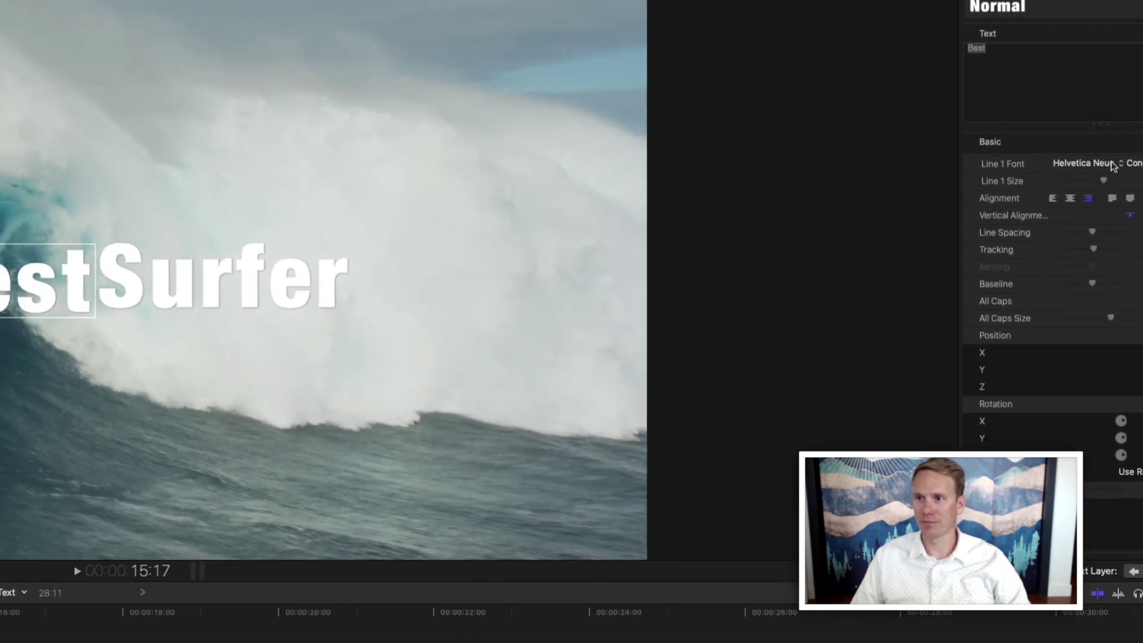
left_click(1102, 199)
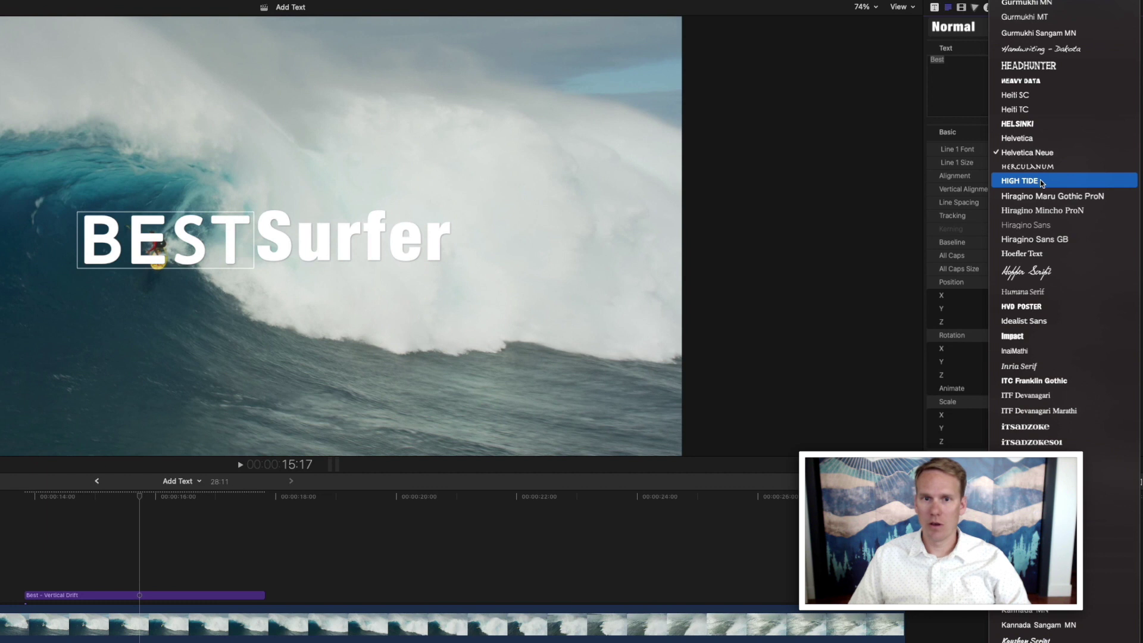
left_click(1041, 180)
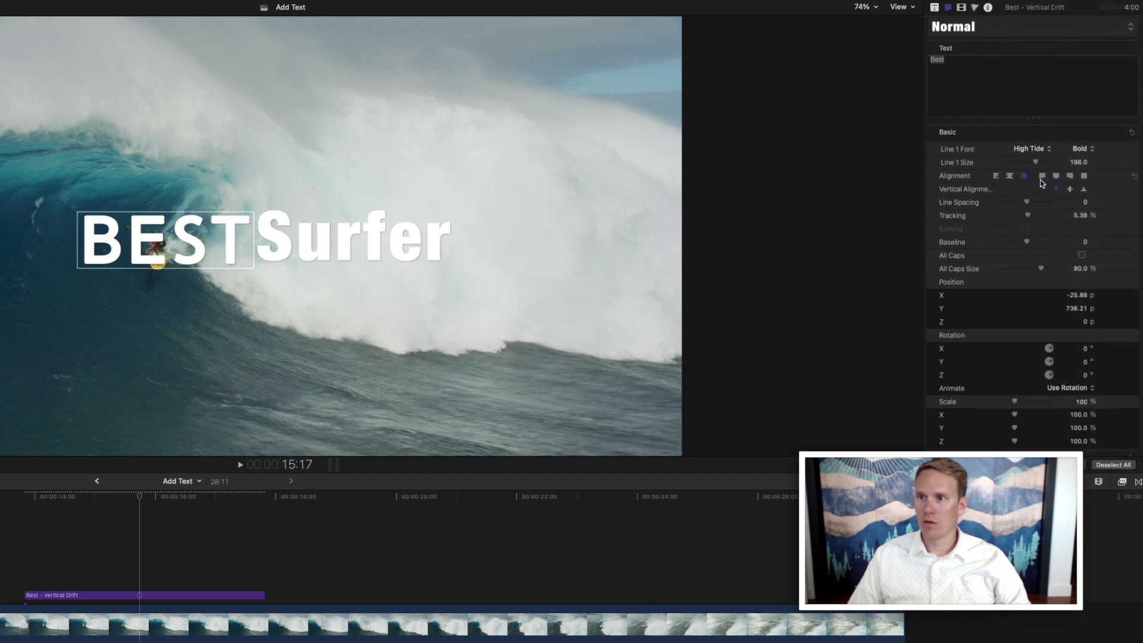
left_click_drag(1077, 165, 1085, 180)
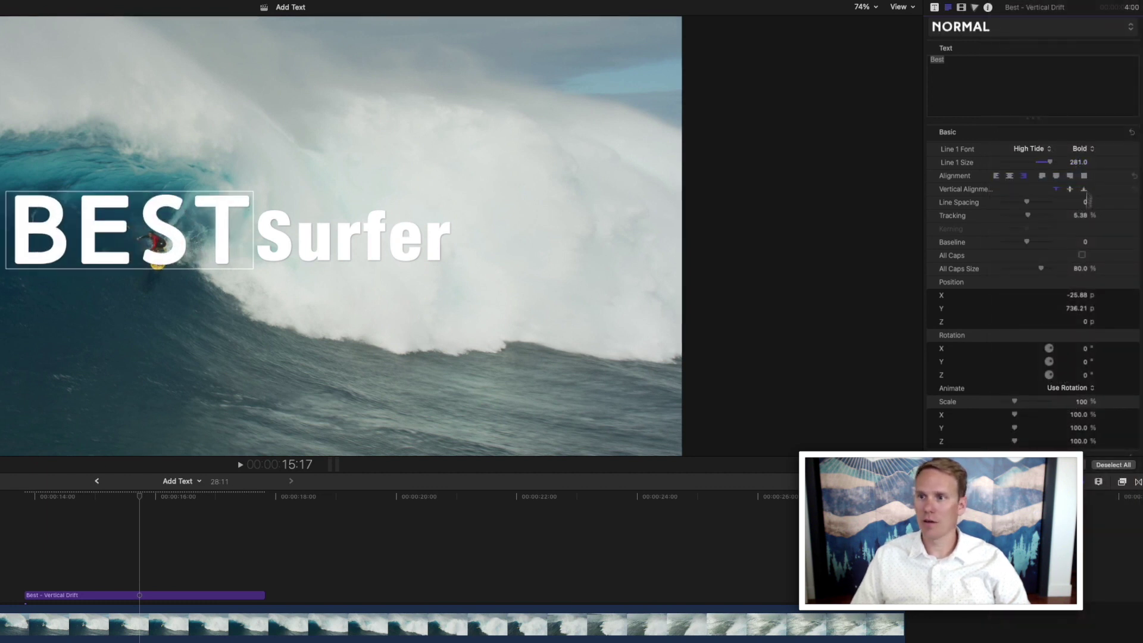
Color the face of "Best" turquoise at 40.84% opacity, and try a blur of 3.53 that is undone.
scroll(1049, 241, "down", 3)
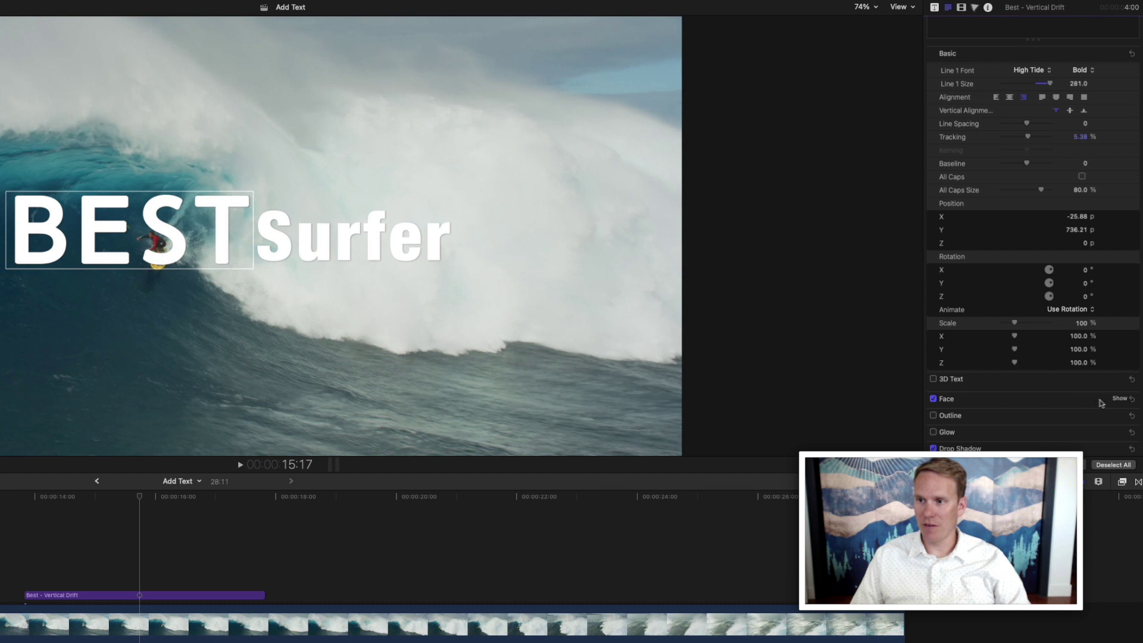
left_click(1117, 400)
scroll(1108, 393, "down", 2)
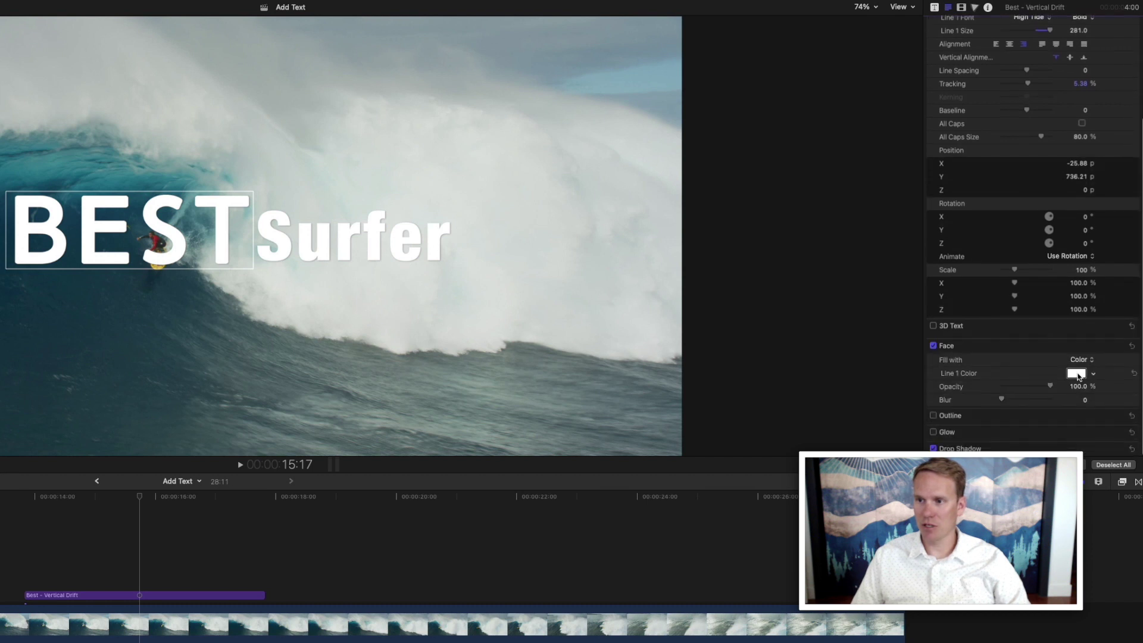
left_click_drag(1079, 377, 1020, 402)
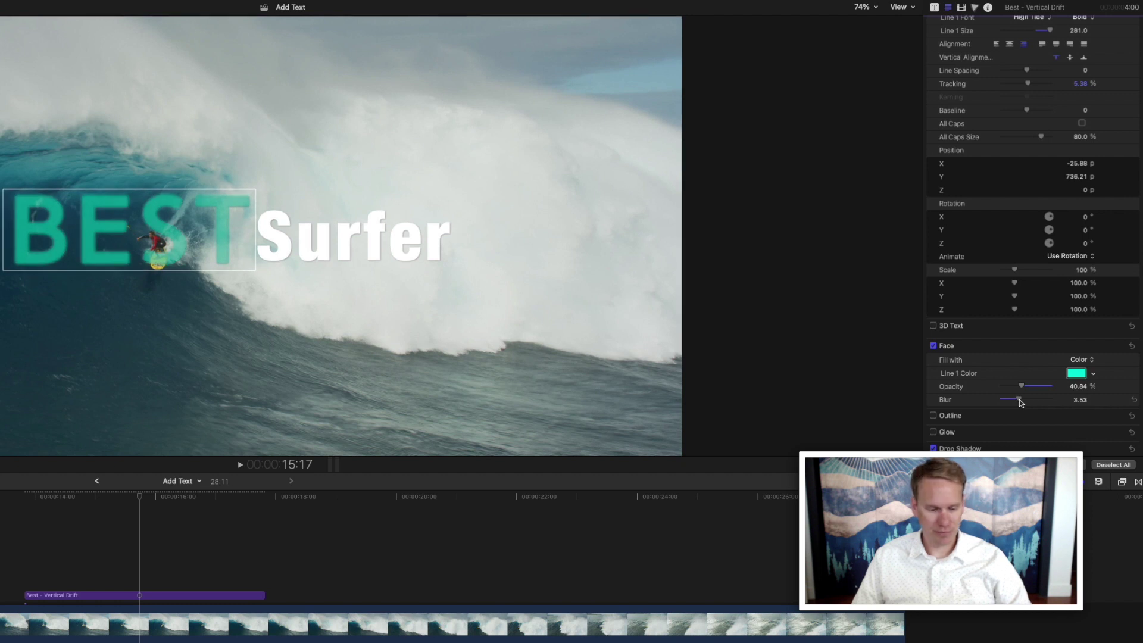
key("super+z")
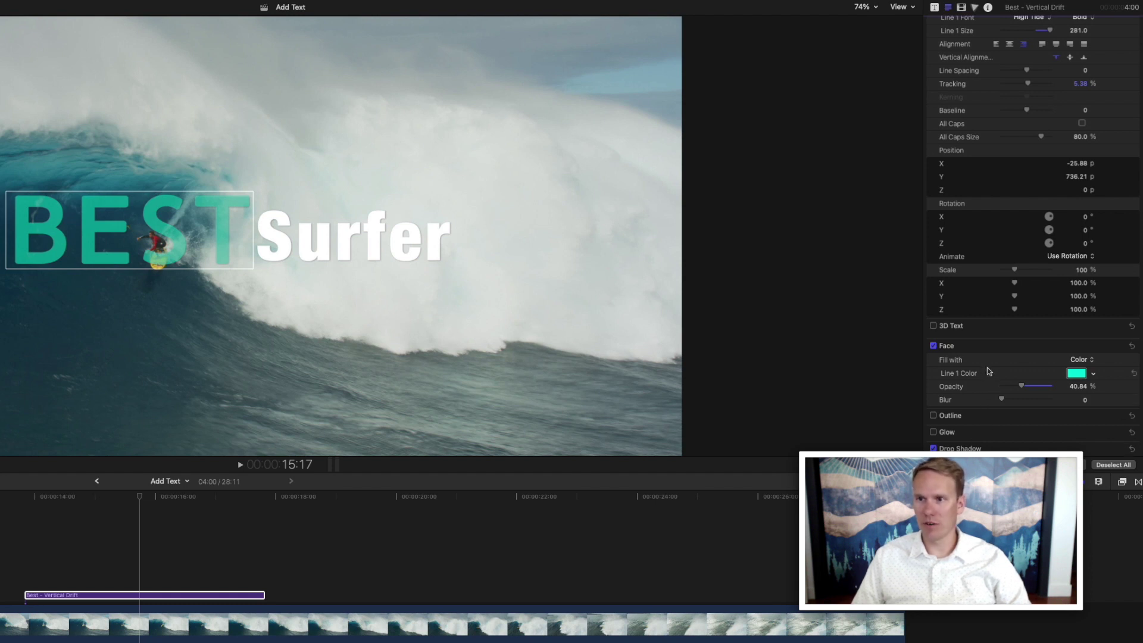
Restyle the word "Surfer" in light blue with a font matching "Best", and play the title from 13:14.
left_click(405, 237)
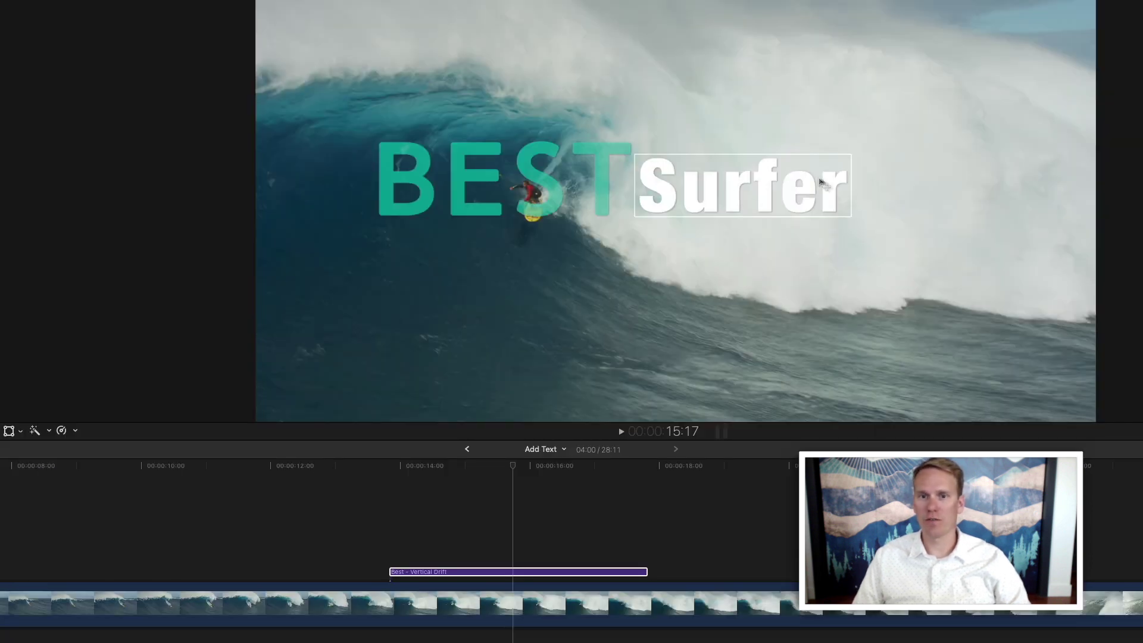
left_click(530, 530)
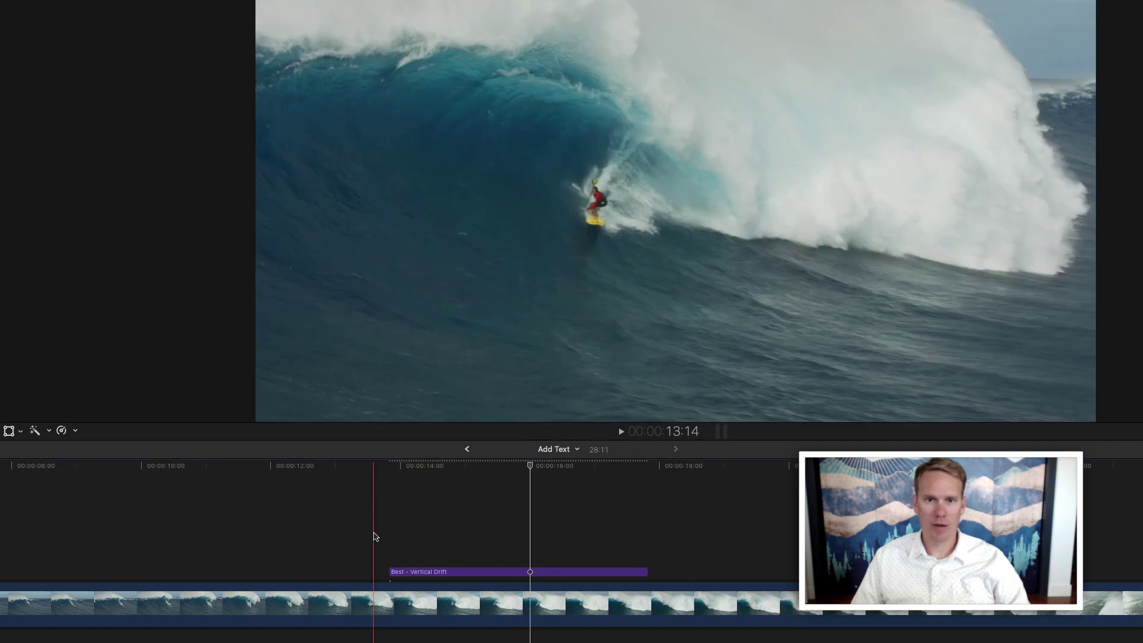
key("space")
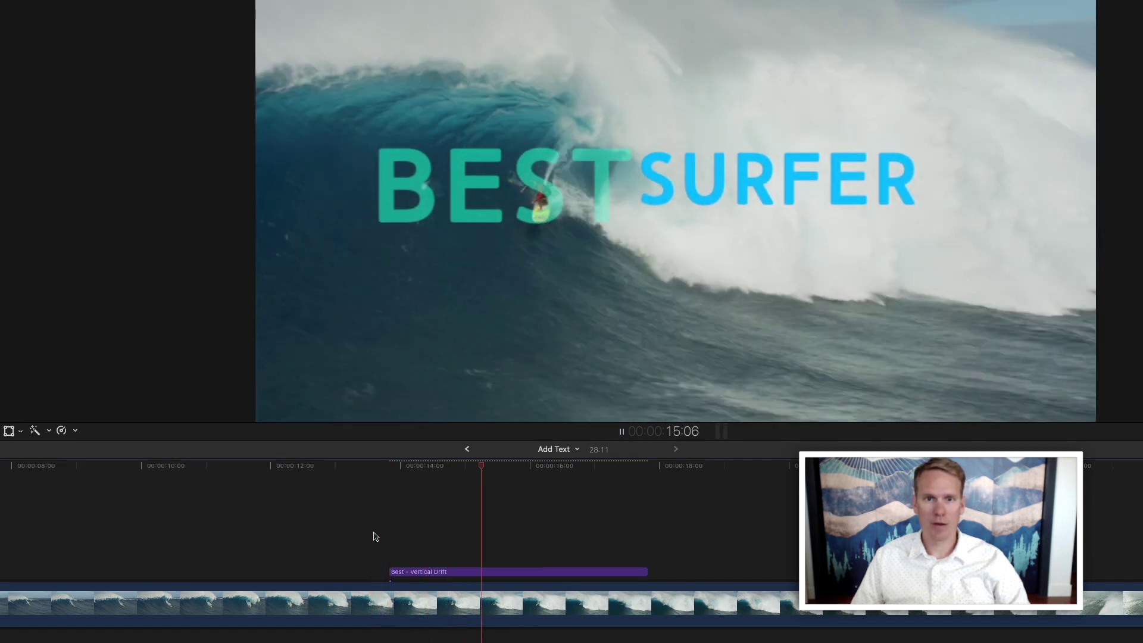
key("space")
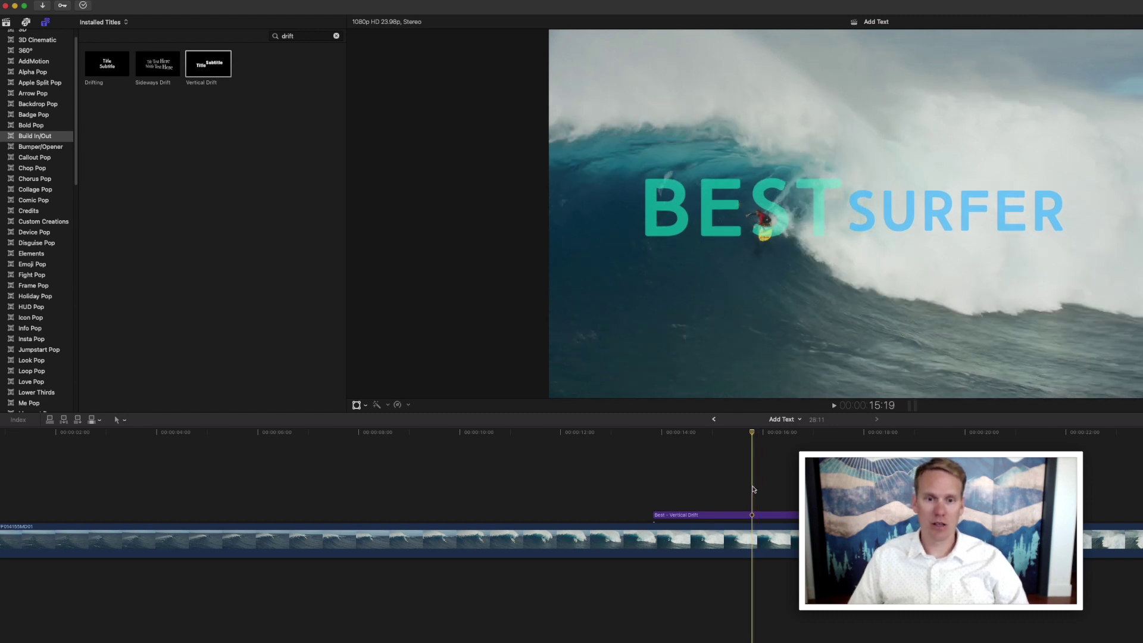
Extend the end of the Vertical Drift title to a 5:02 duration, and set its duration to exactly 4:00.
left_click(769, 515)
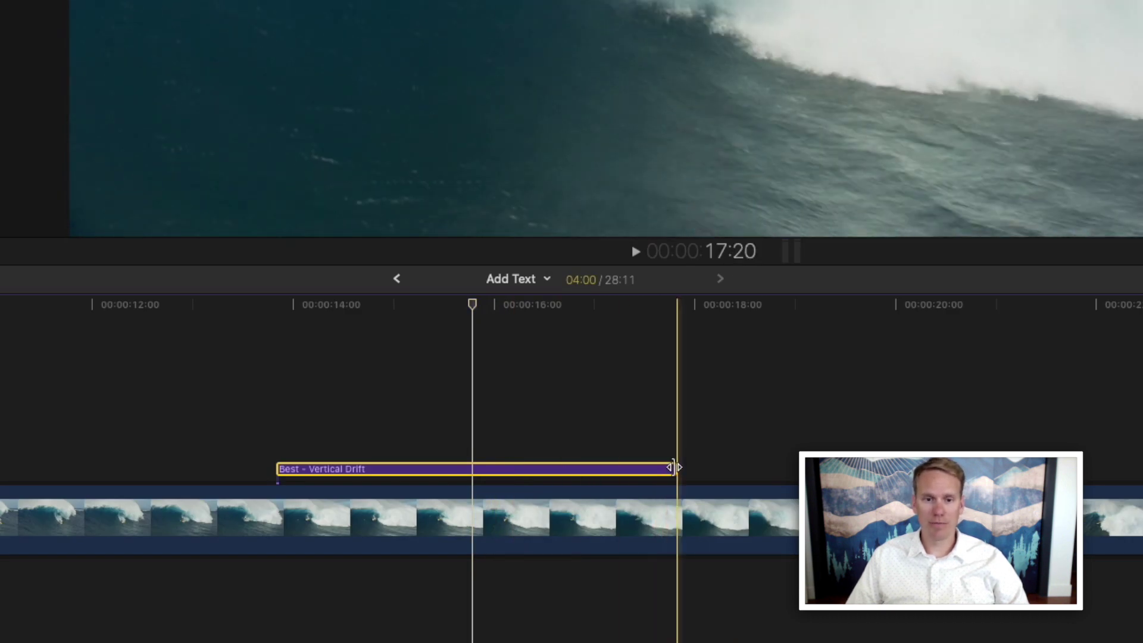
left_click_drag(674, 468, 785, 448)
left_click(587, 471)
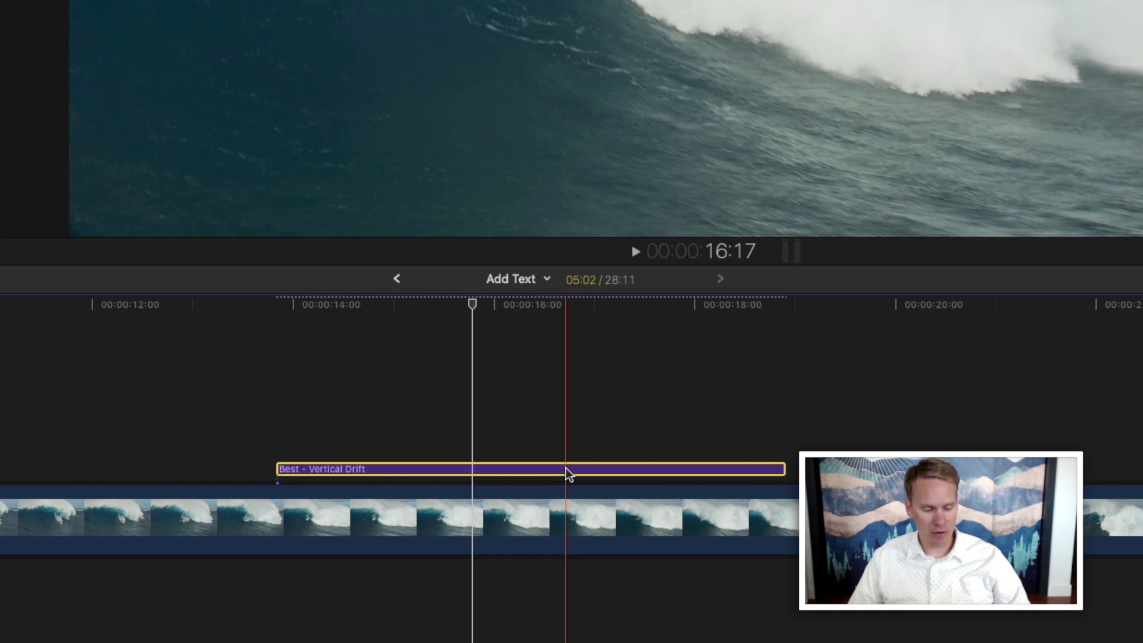
key("ctrl+d")
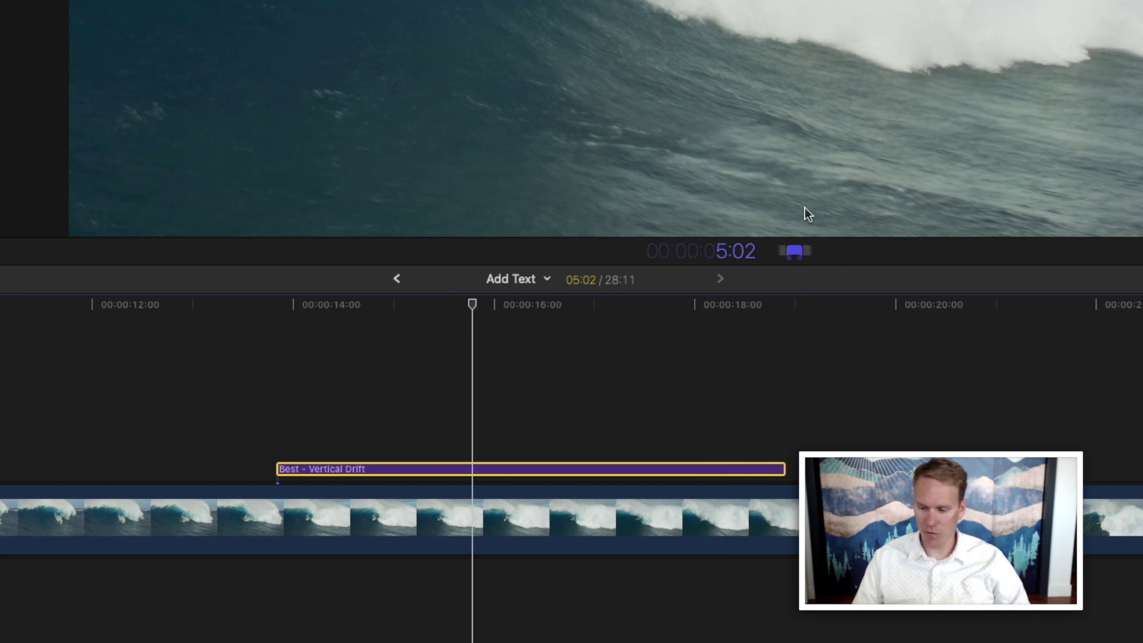
type("400")
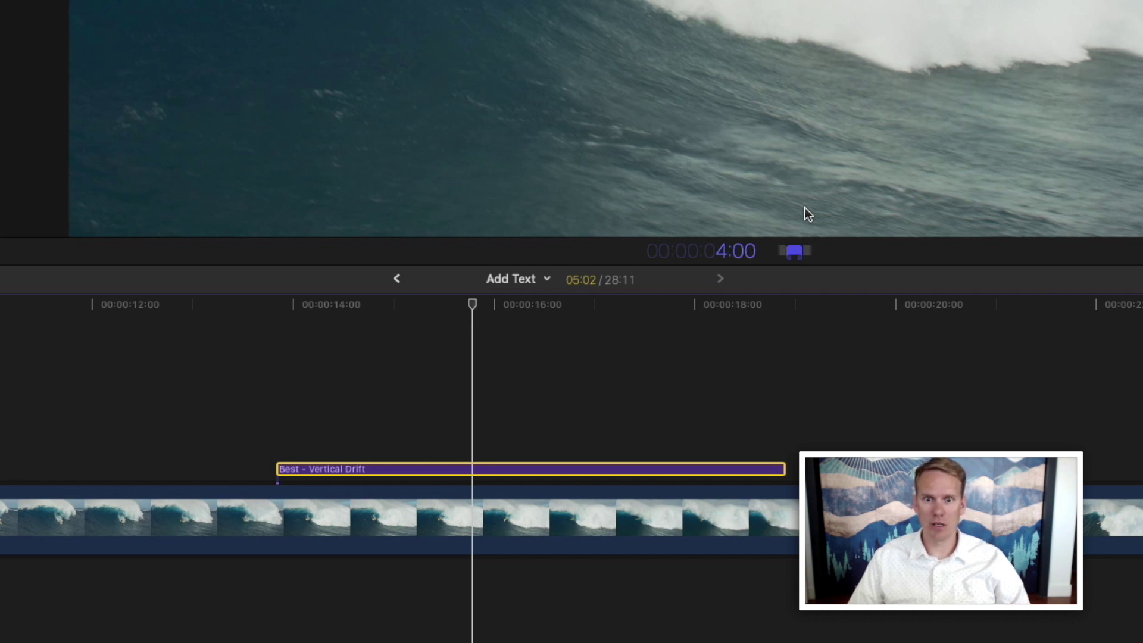
key("Return")
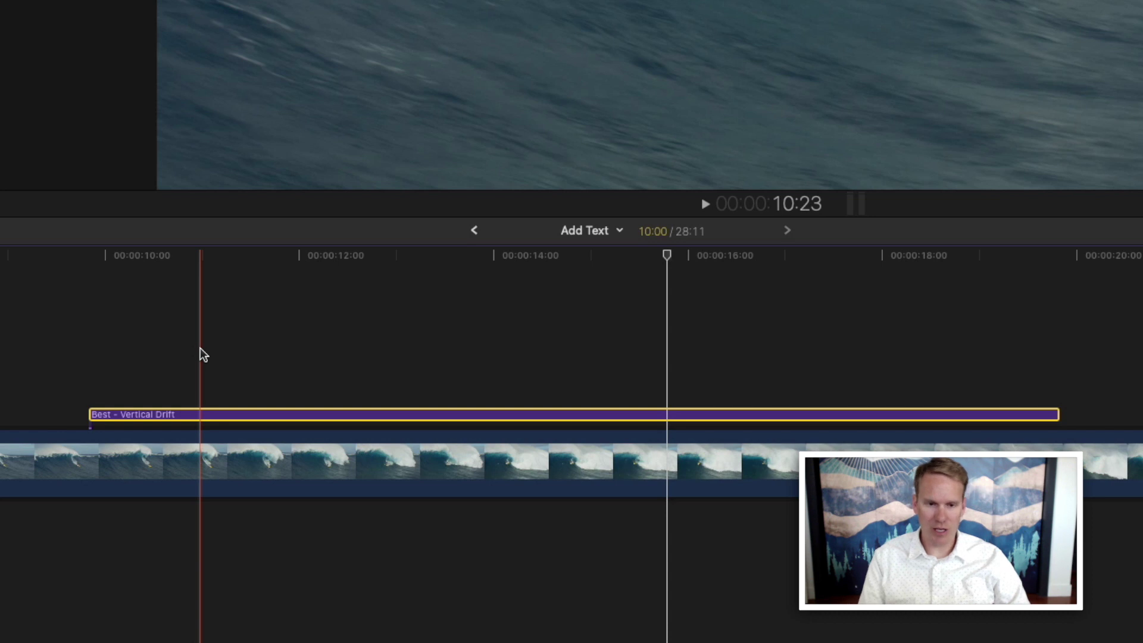
Trim the start of the Vertical Drift title to 10:23 and its end to 16:20.
key("alt+bracketleft")
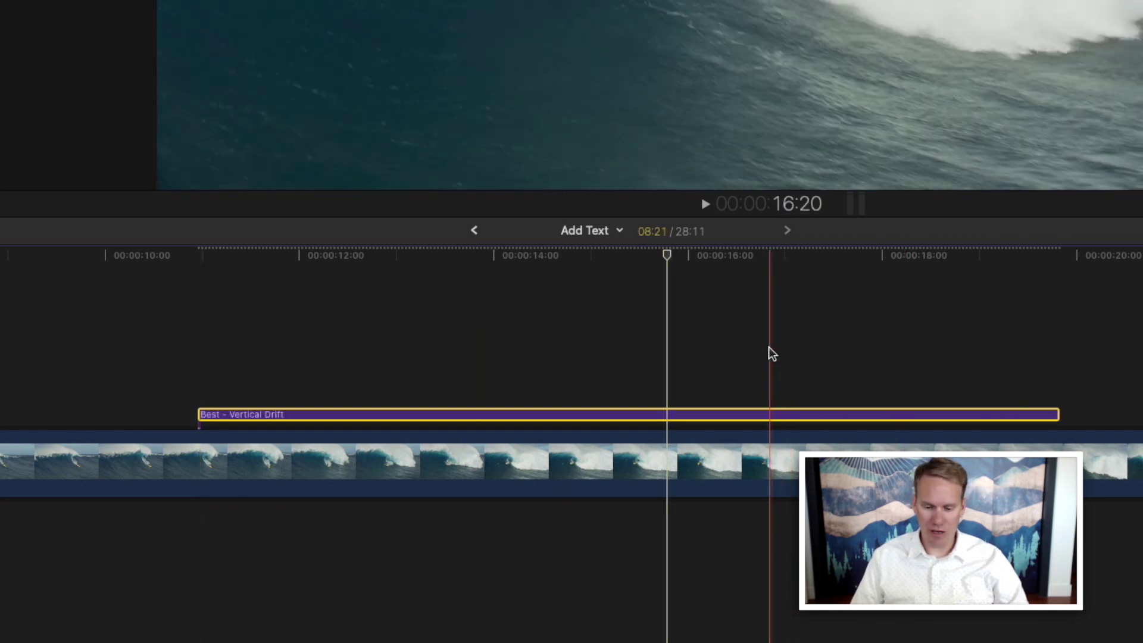
key("alt+bracketright")
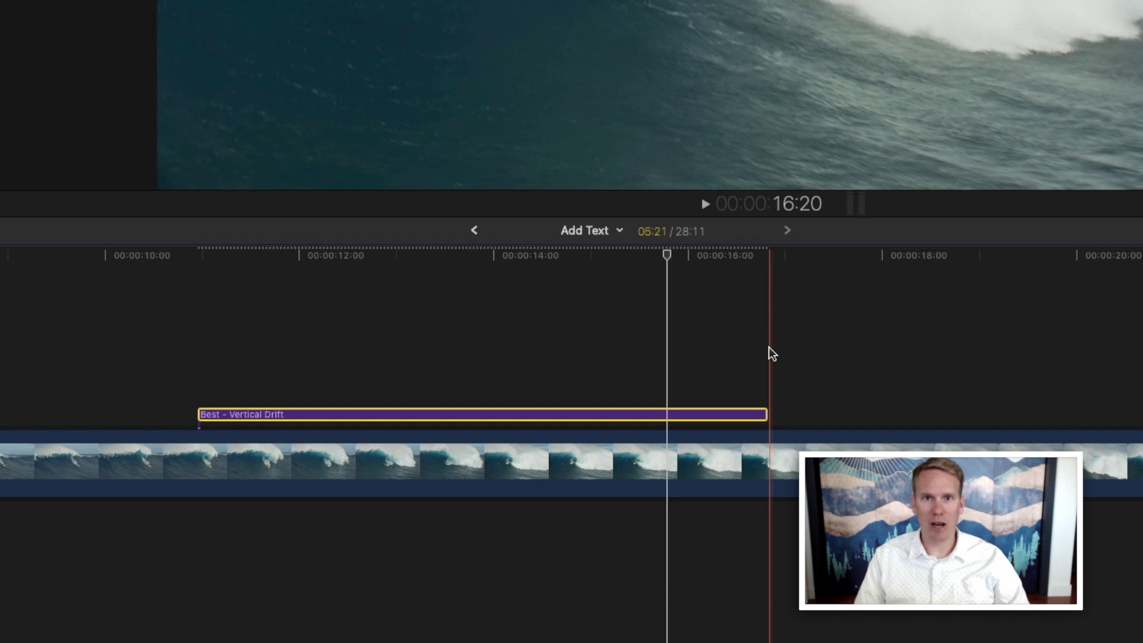